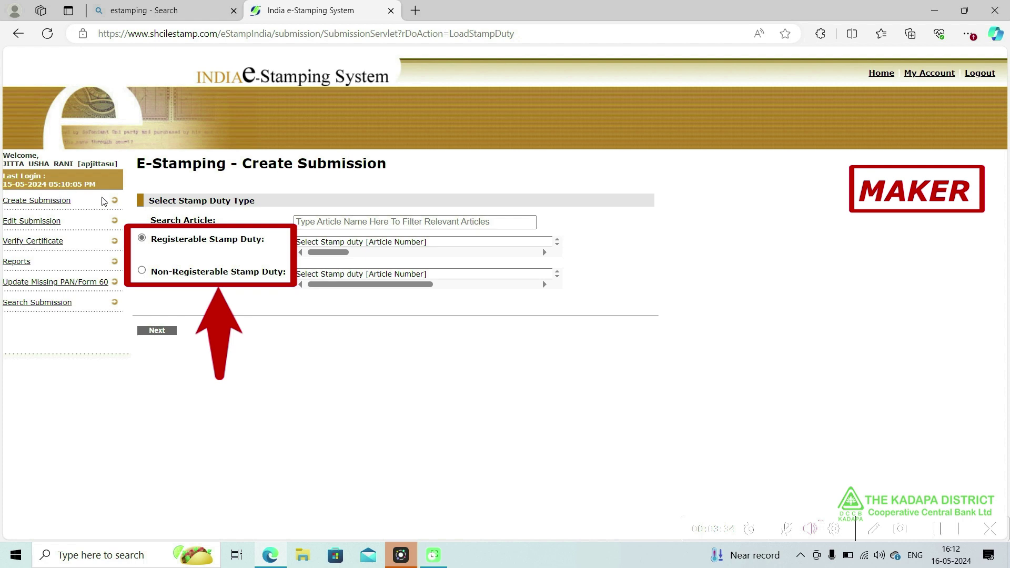
- Choose the registerable article Not Mentioned [00] and continue to the submission form
left_click(309, 243)
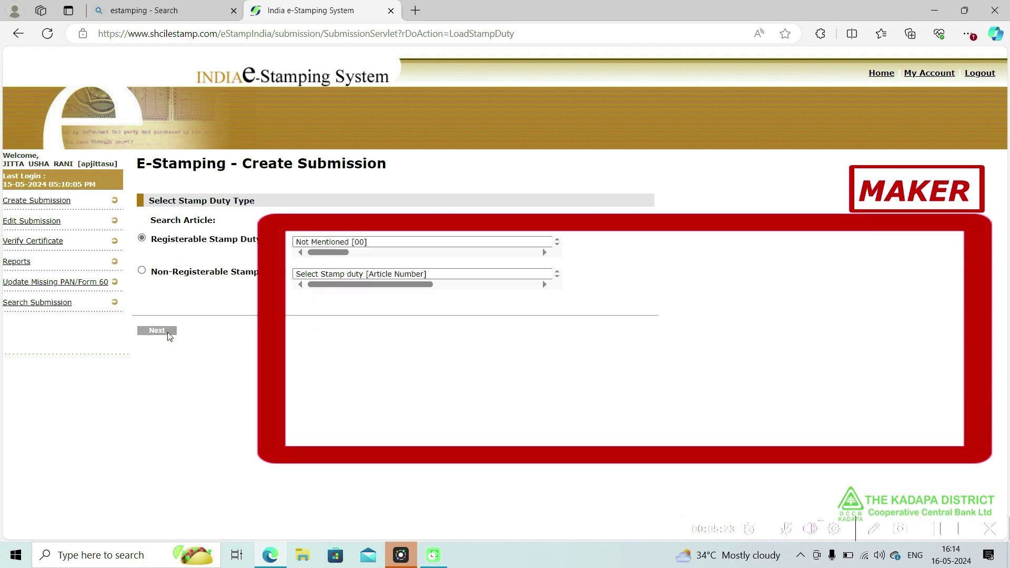
left_click(168, 334)
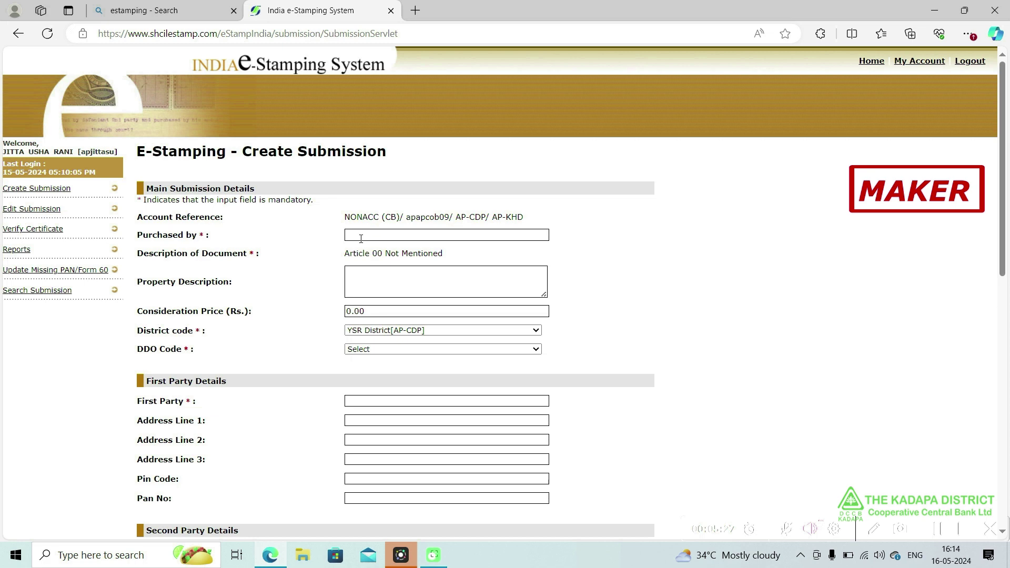
left_click(361, 236)
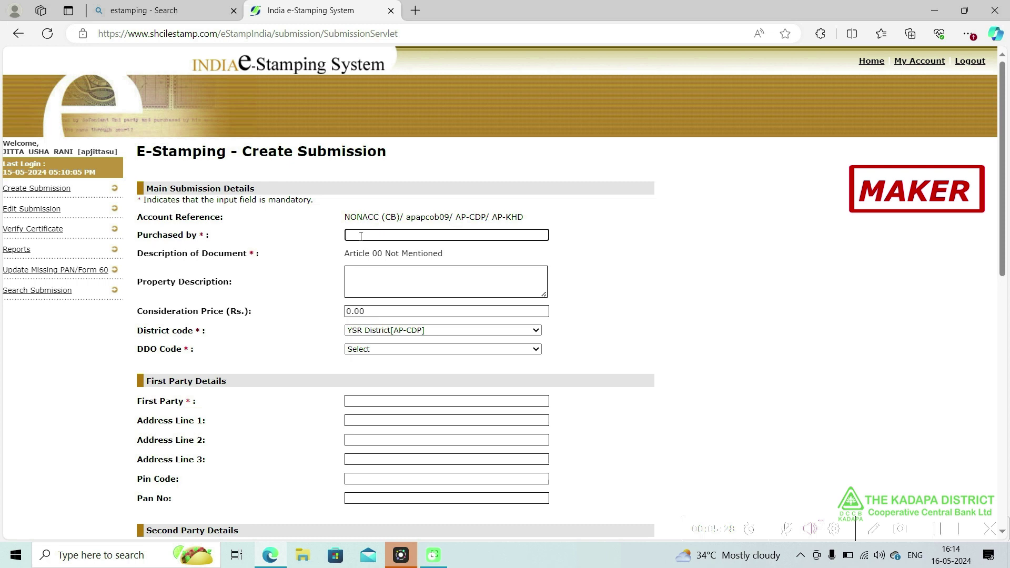
- Enter the purchaser's name in uppercase and GIFT as the property description
type("san")
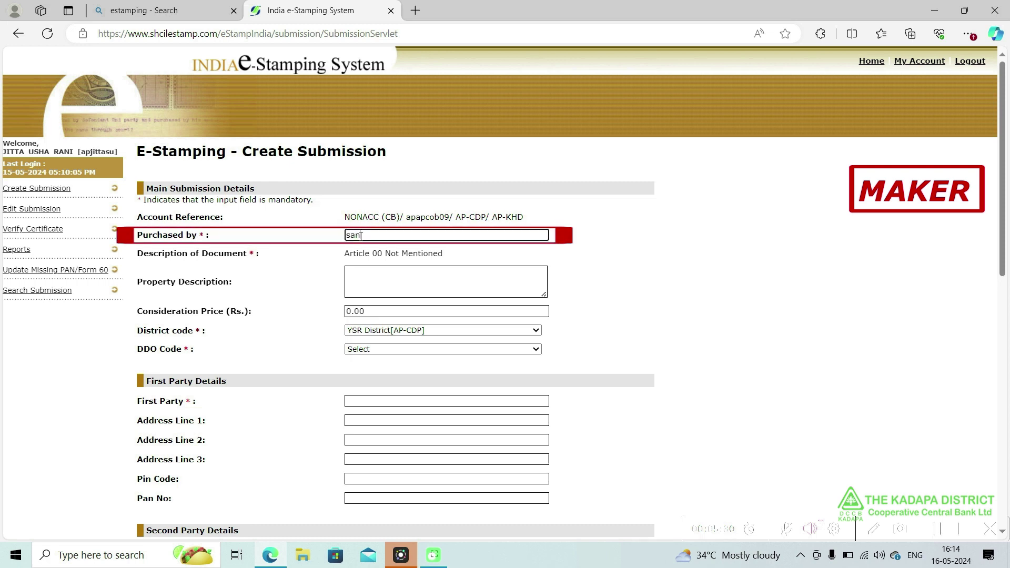
key("BackSpace")
key("BackSpace")
key("BackSpace")
type("SANJAY")
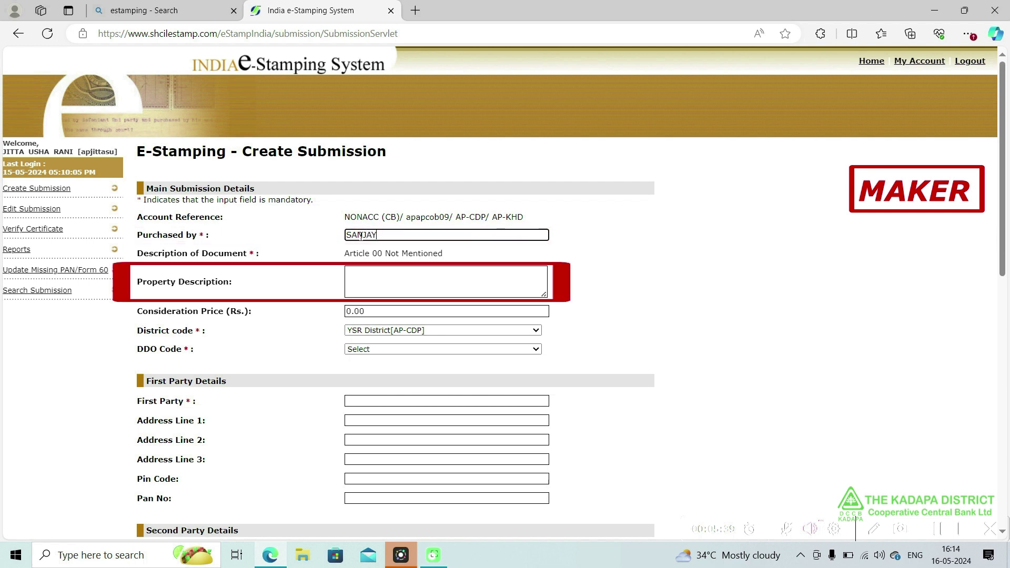
key("Tab")
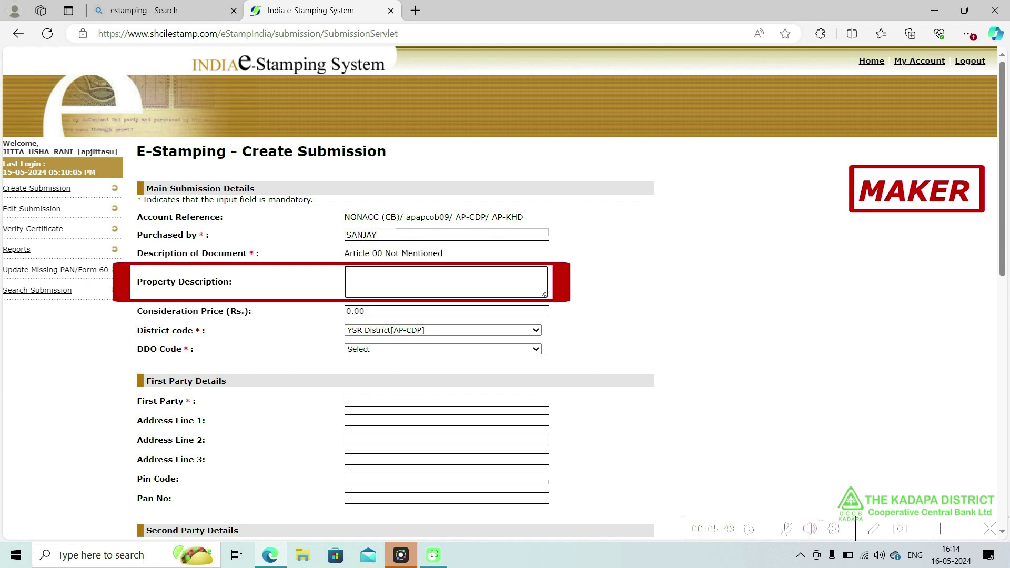
type("GIFT")
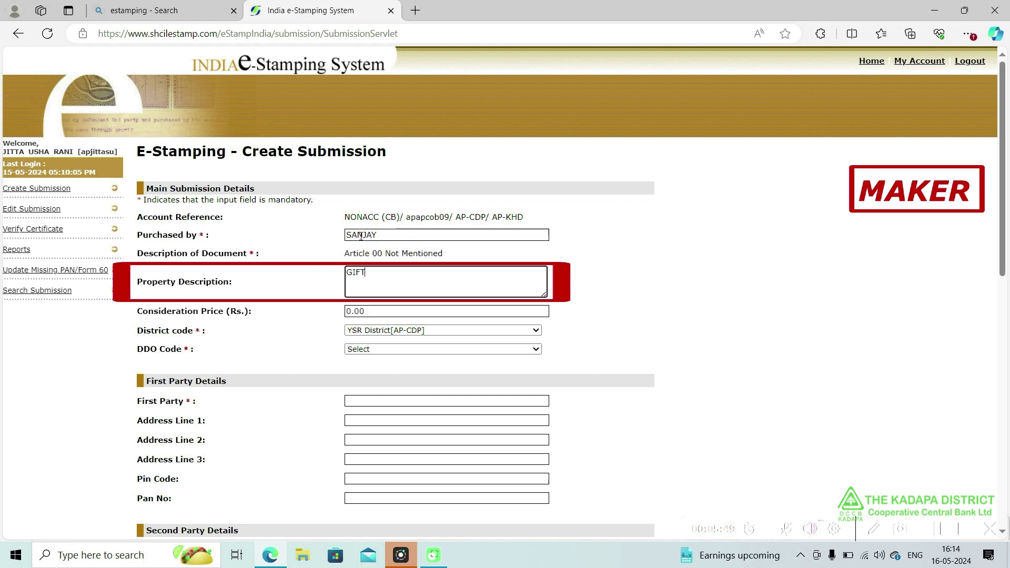
key("Tab")
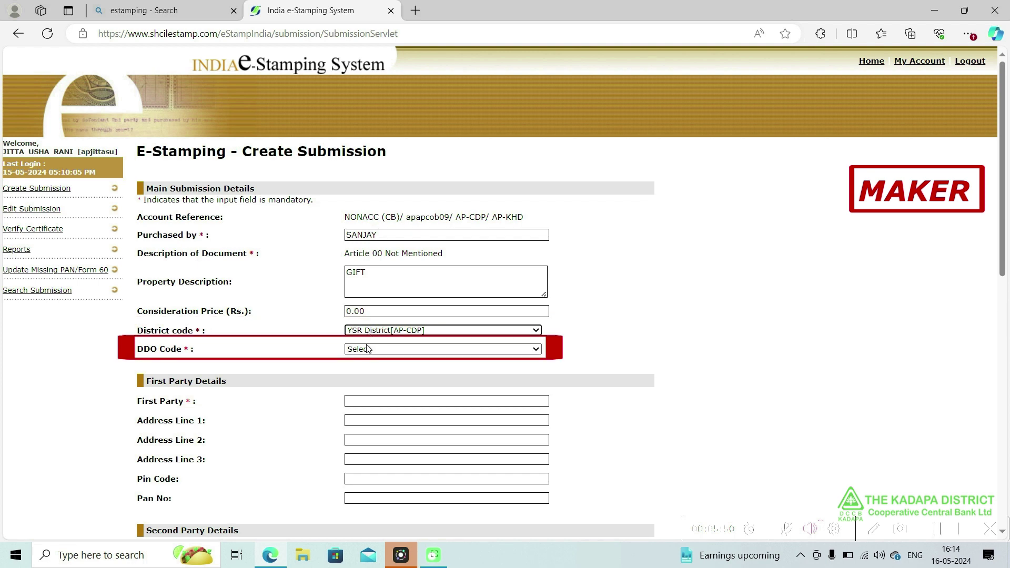
left_click(369, 350)
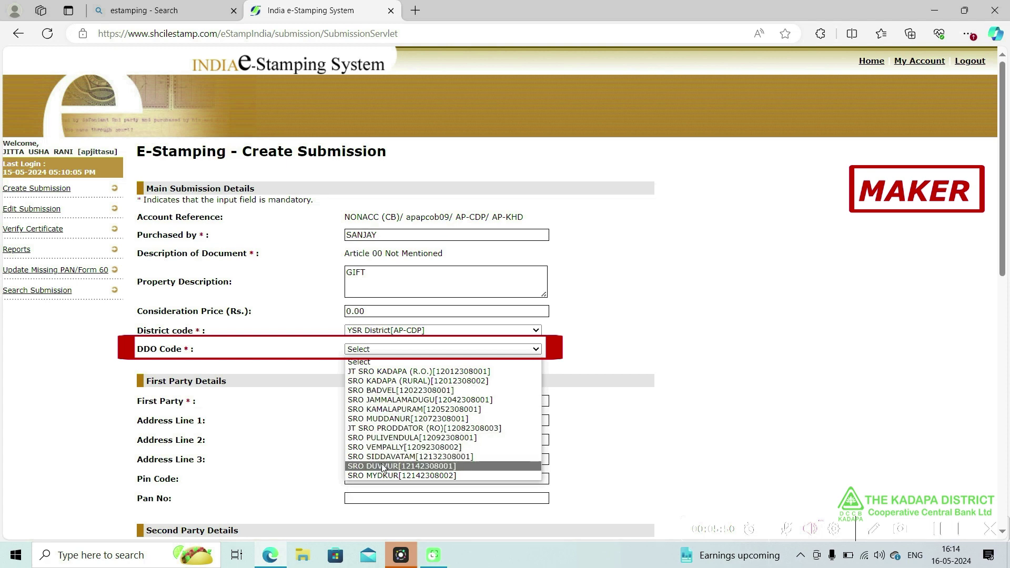
left_click(402, 372)
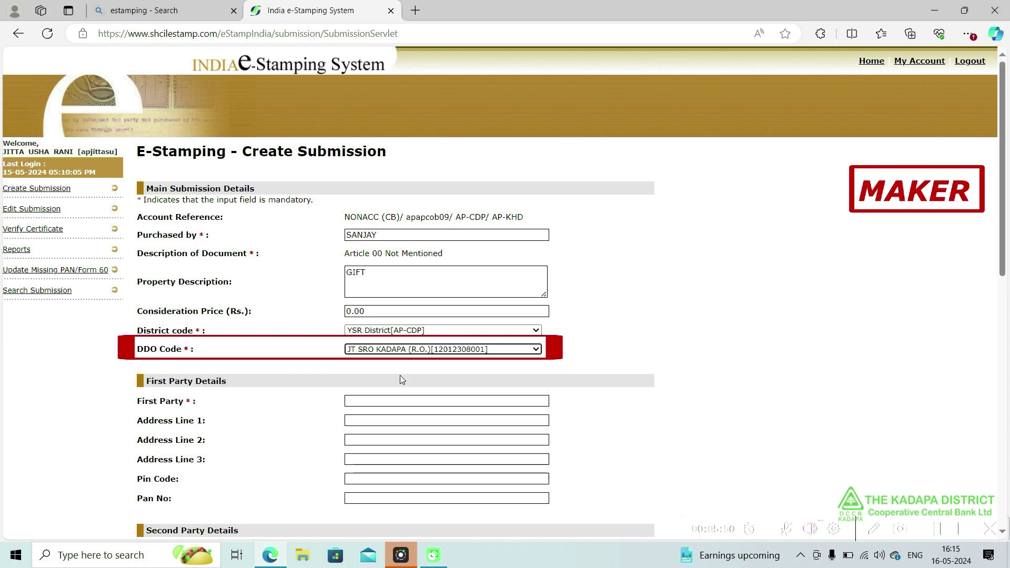
left_click(380, 235)
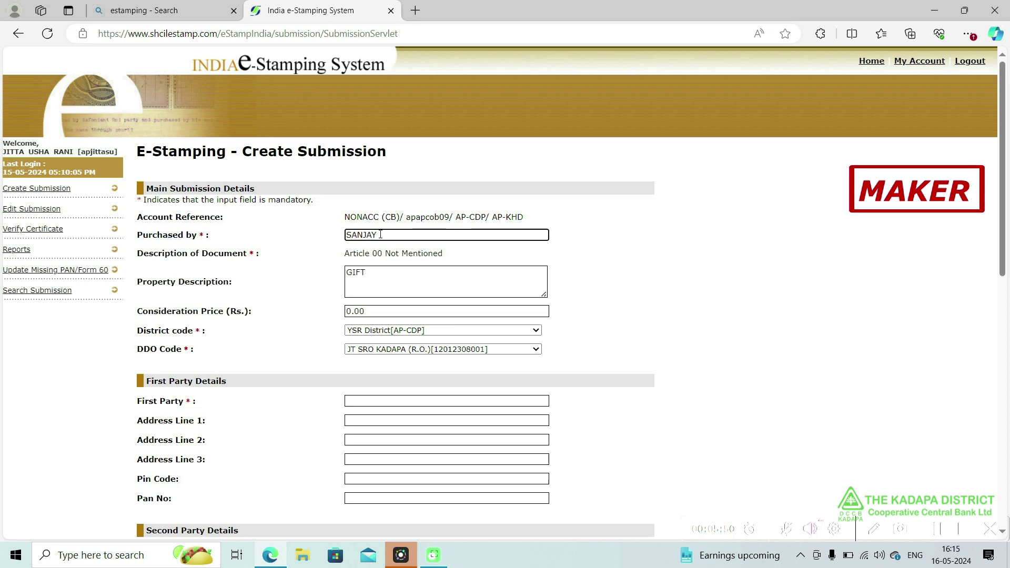
- Make the purchaser the first party and enter the purchaser's name in Paid By
key("Tab")
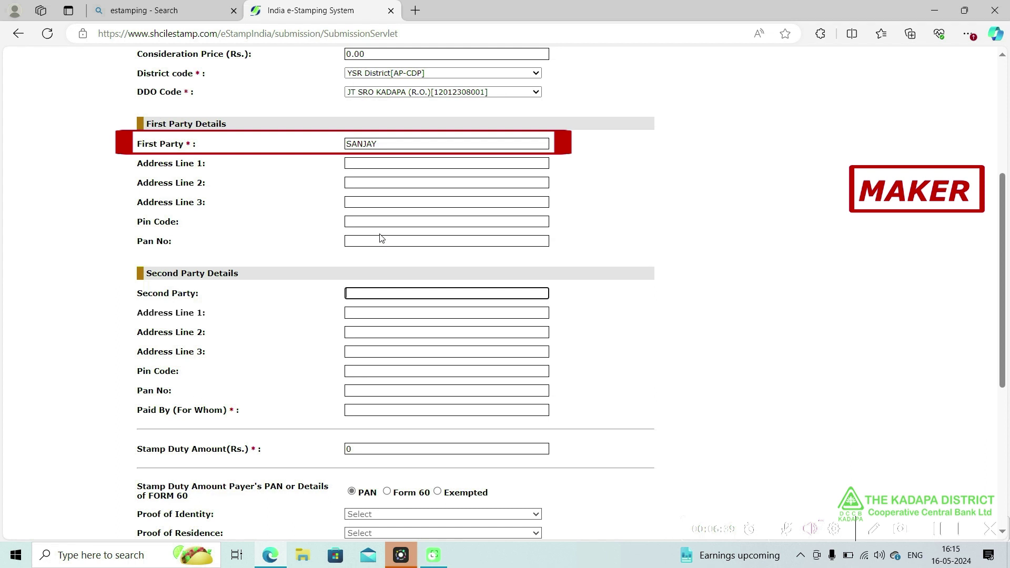
key("Tab")
key("Tab")
key("Tab")
key("Tab")
key("Tab")
key("Tab")
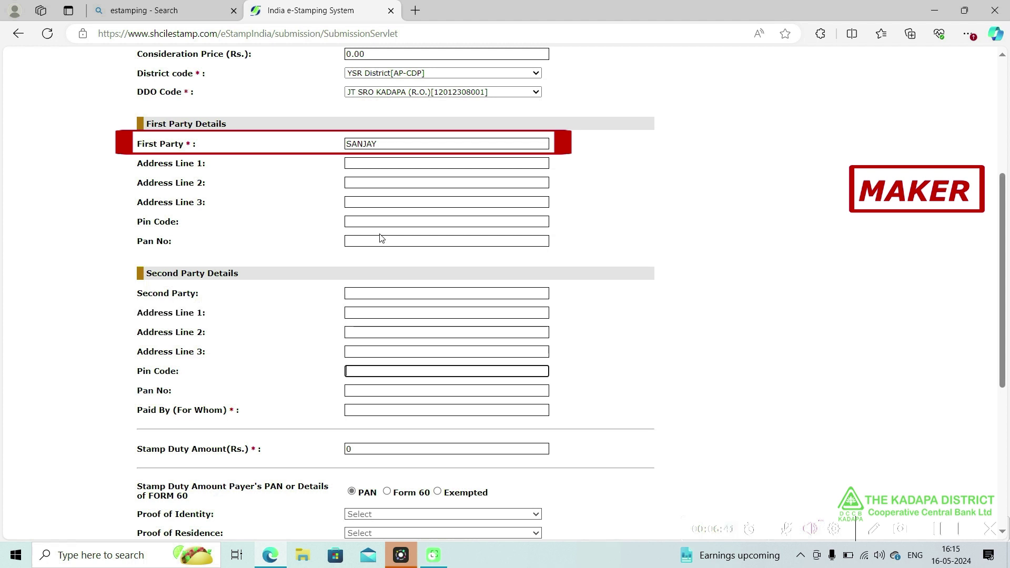
type("SANJAY")
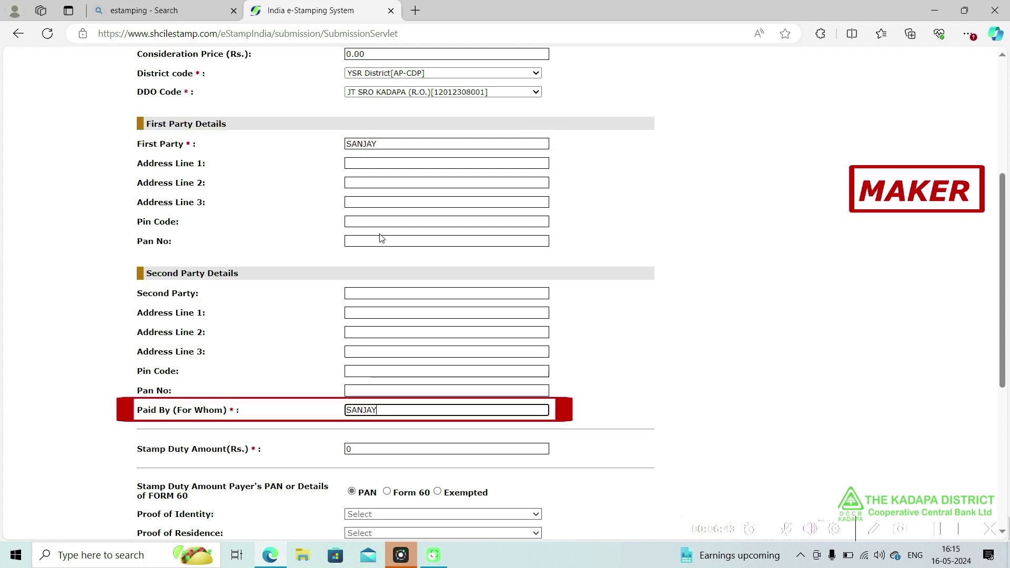
- Set the stamp duty amount to 10 and accept the Ten Rupees notice
key("Tab")
type("10")
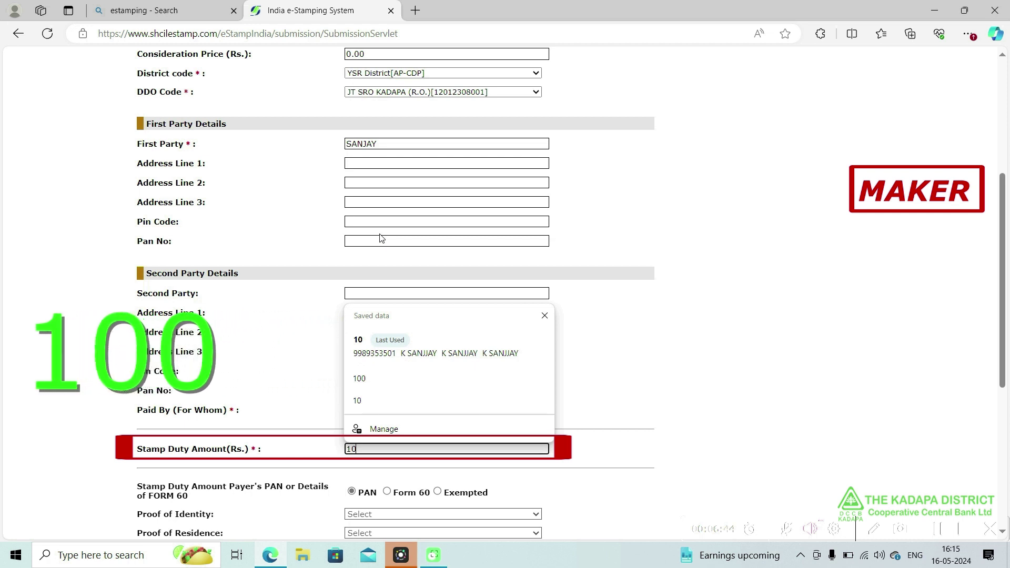
type("0")
key("BackSpace")
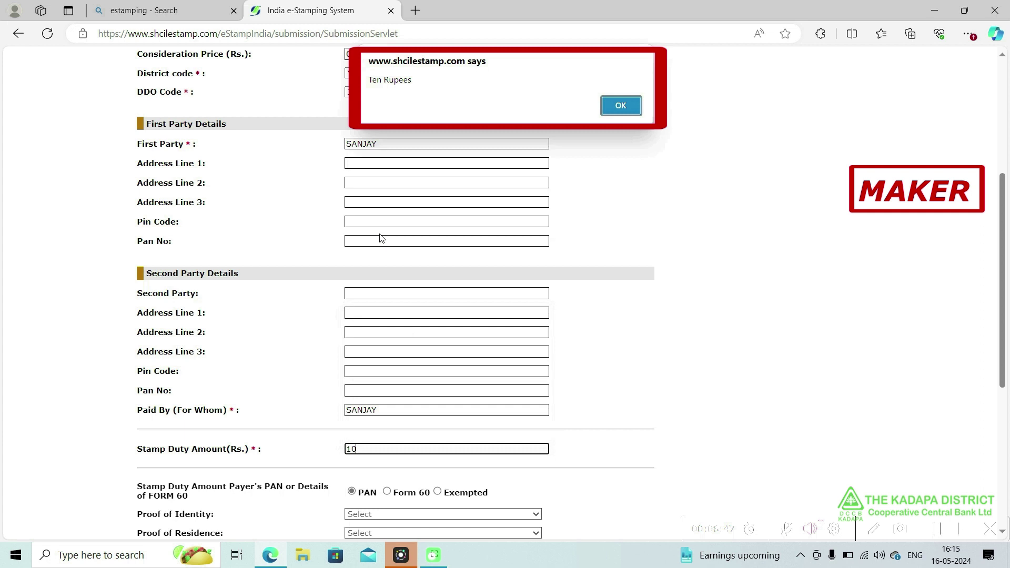
key("Return")
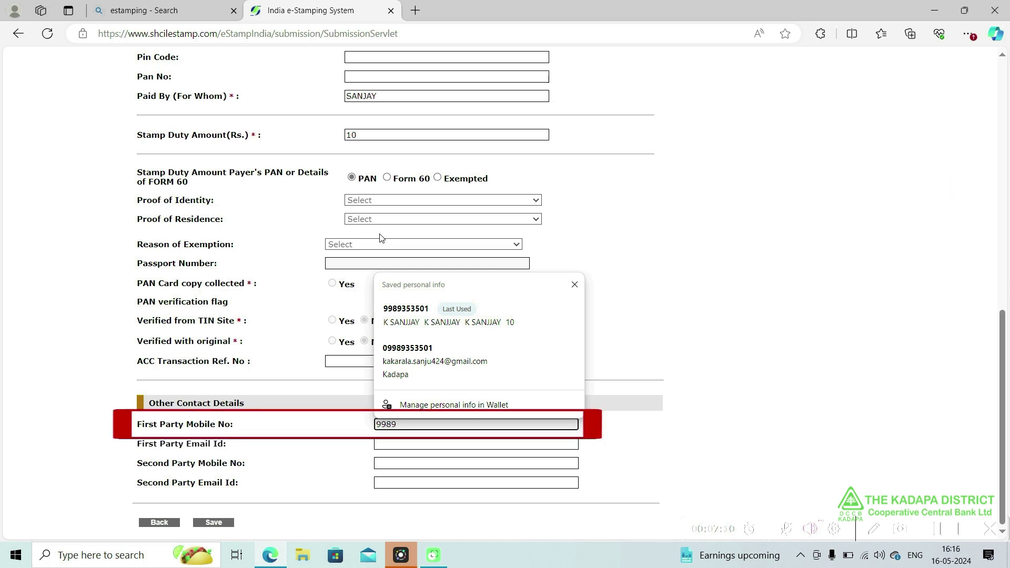
- Enter the first party's mobile number, save and confirm the submission, then close the preview
type("353501")
key("Tab")
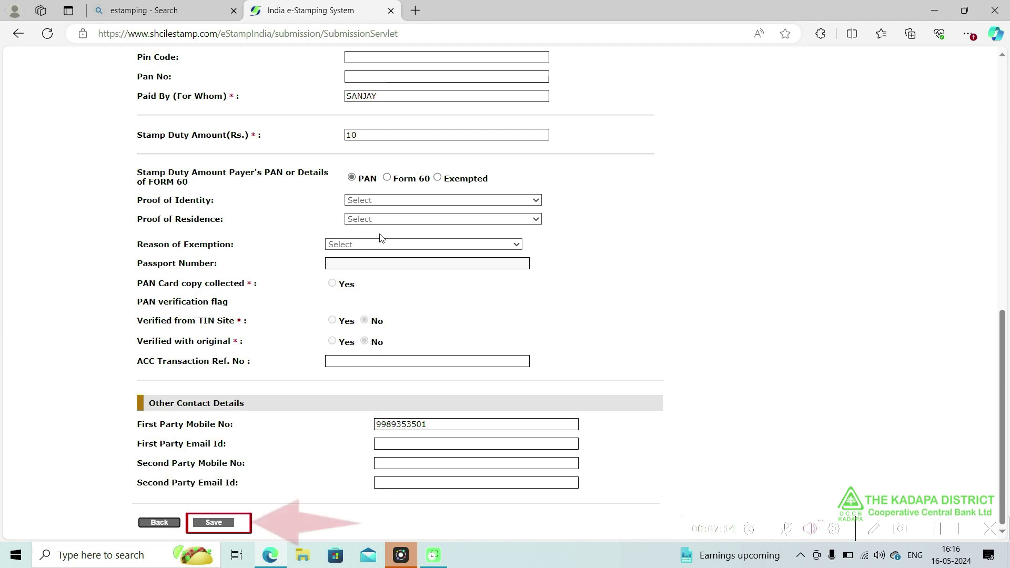
key("Return")
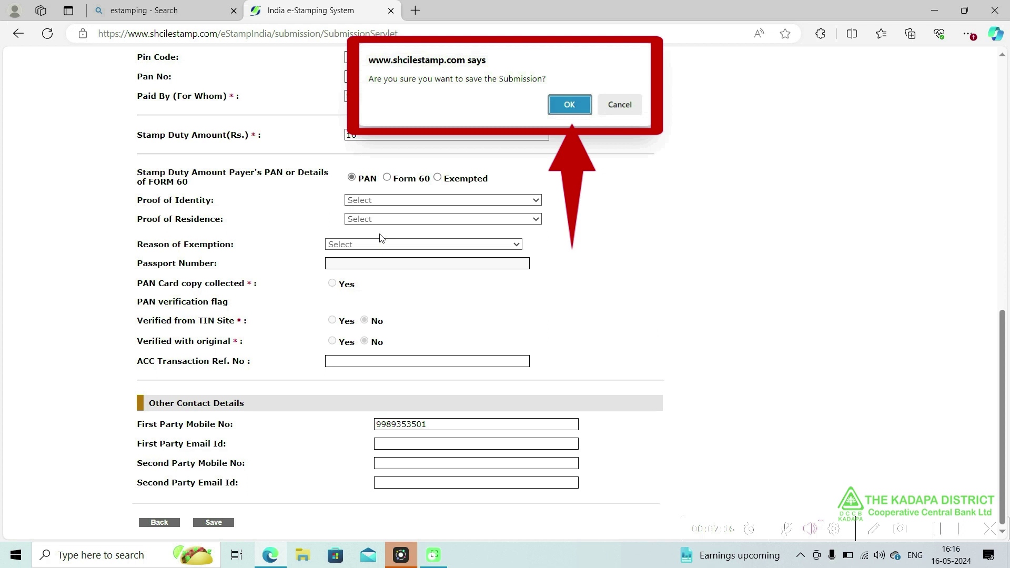
key("Return")
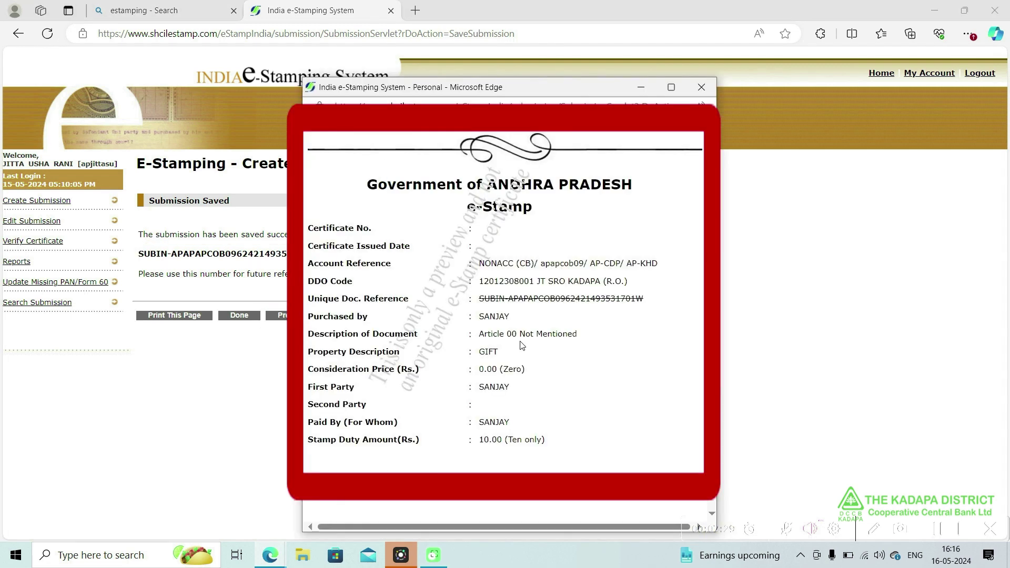
left_click(702, 90)
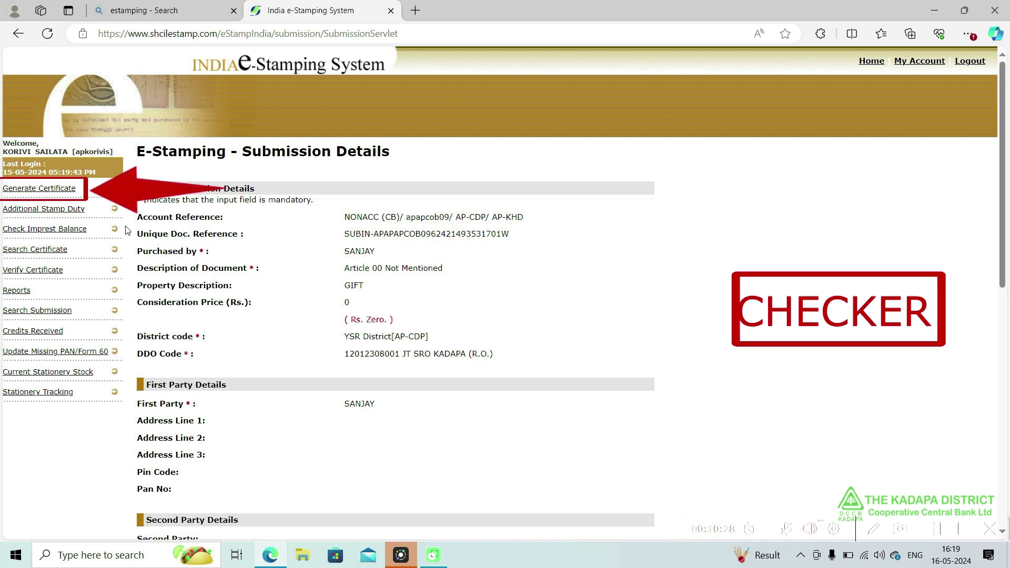
- Open the new Rs. 10 draft submission from the Generate Certificate list
left_click(69, 192)
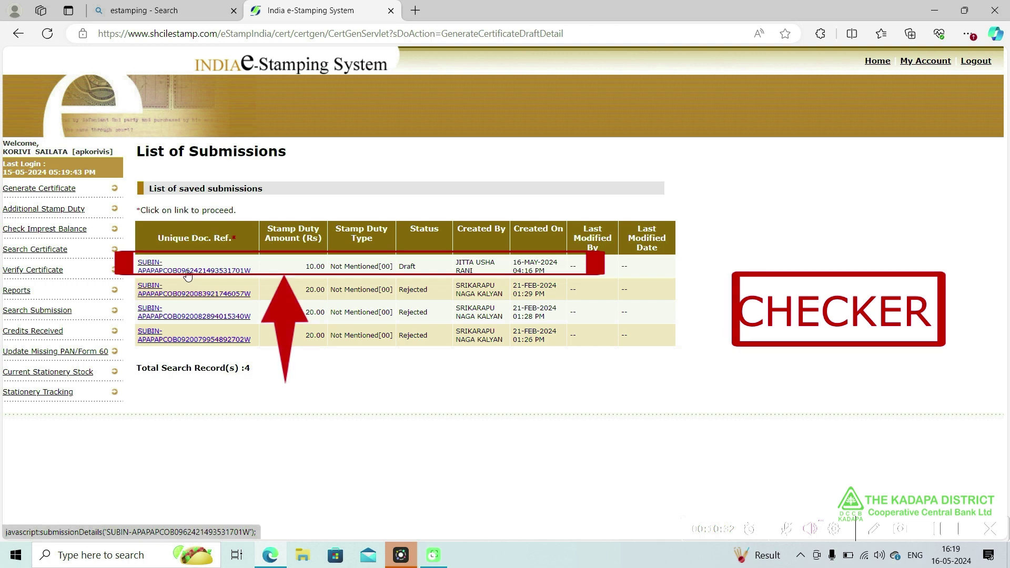
left_click(188, 271)
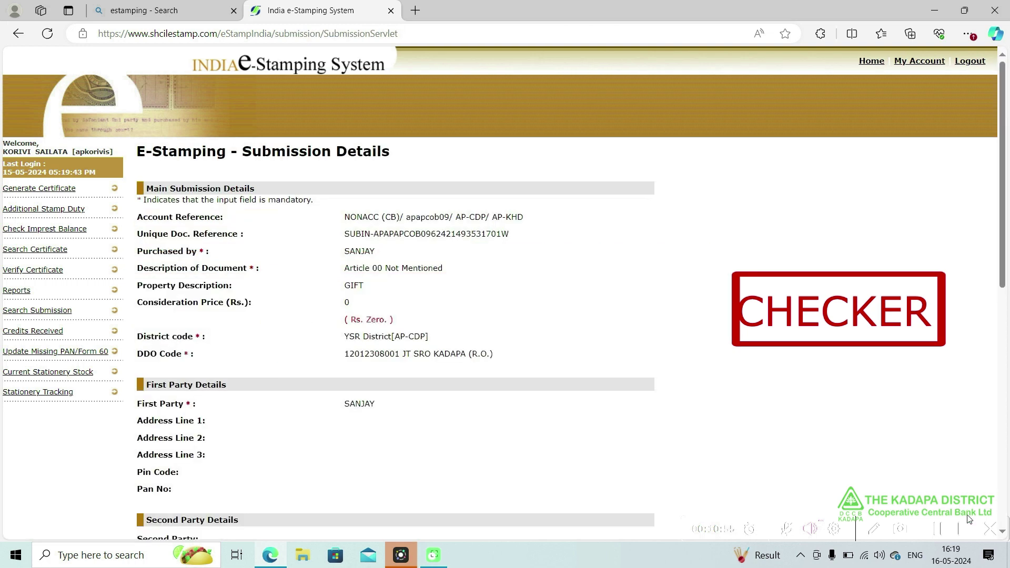
left_click(1005, 503)
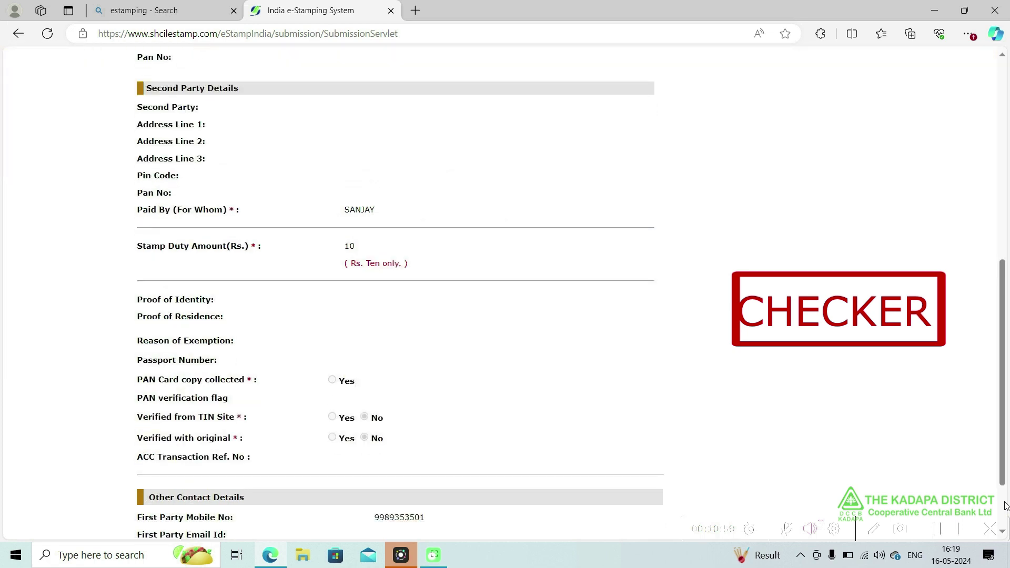
left_click(1006, 508)
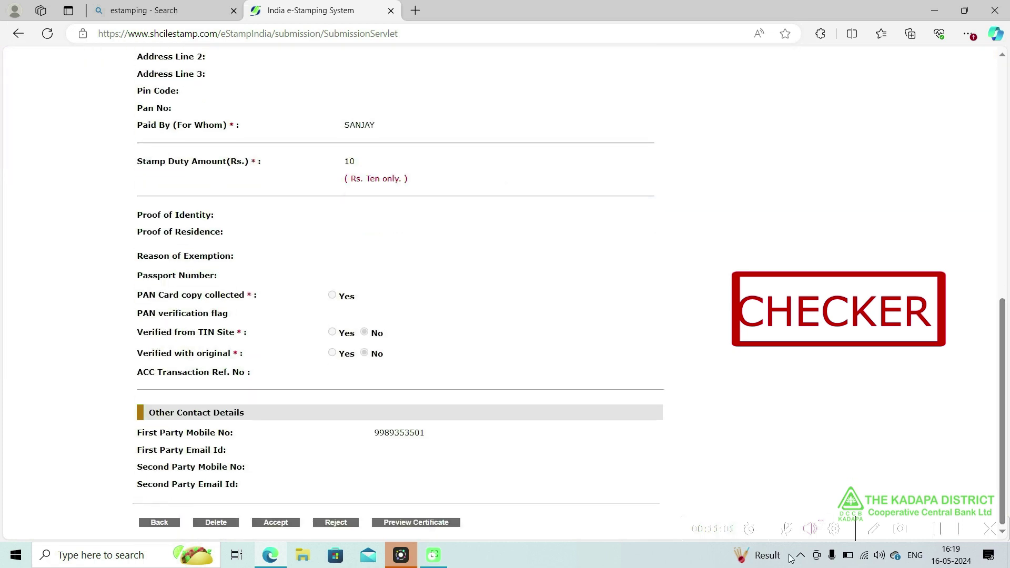
- Preview the certificate and accept the submission, confirming the Rs. 10 deduction
left_click(418, 521)
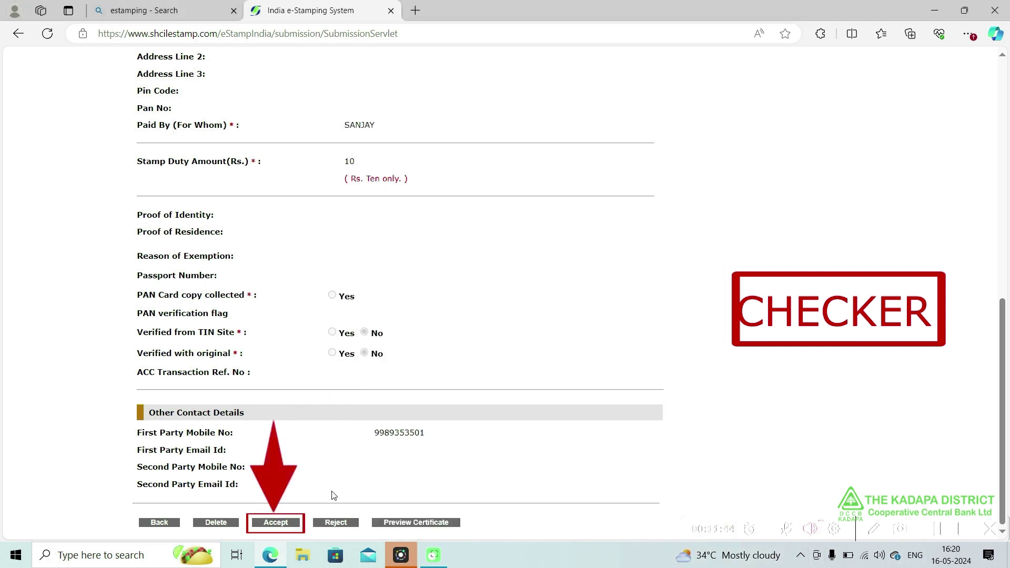
left_click(272, 526)
left_click(274, 526)
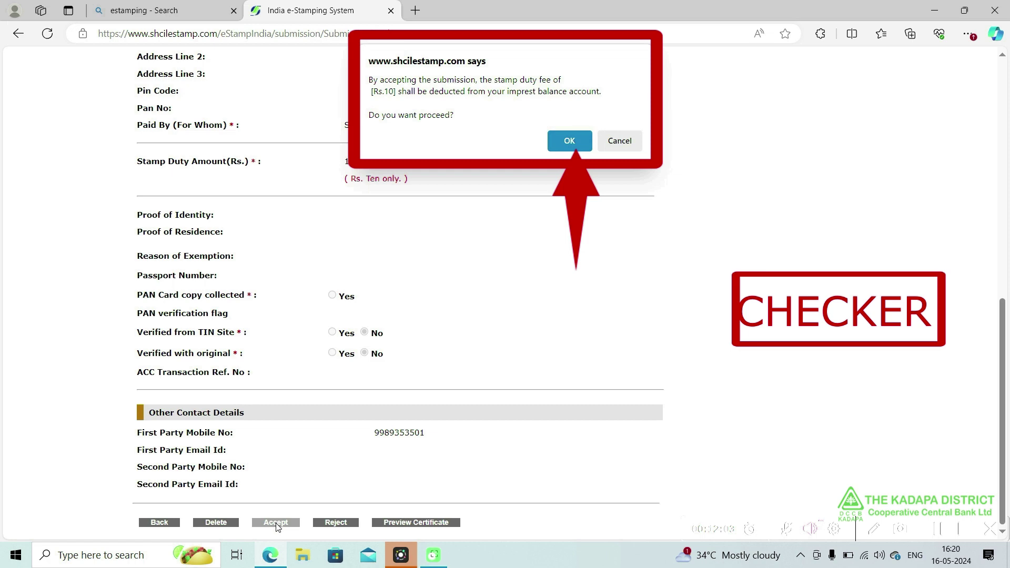
left_click(563, 142)
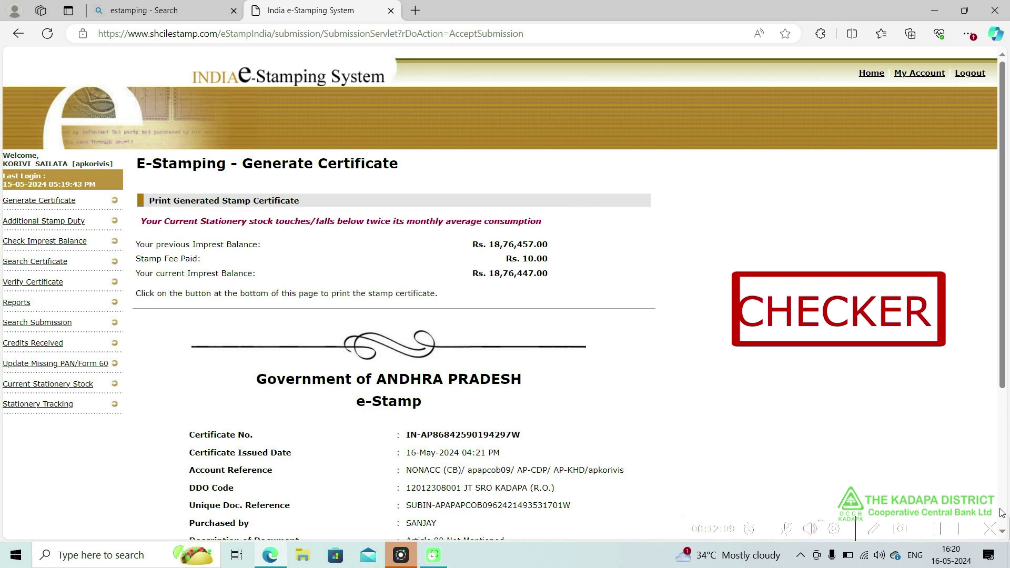
- Print the Rs. 10 stamp certificate, then begin entering the login captcha
scroll(1007, 499, "down", 4)
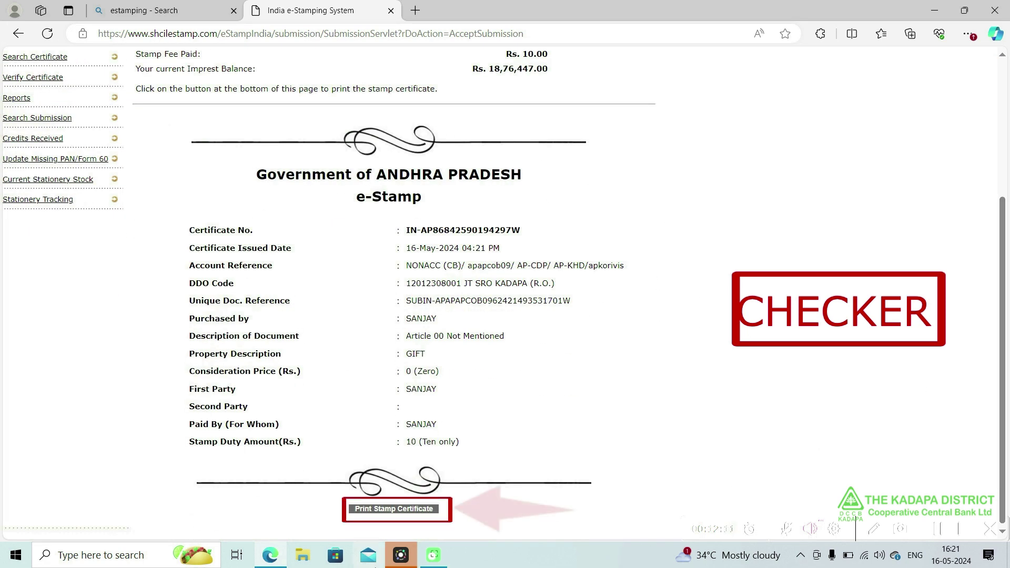
left_click(387, 511)
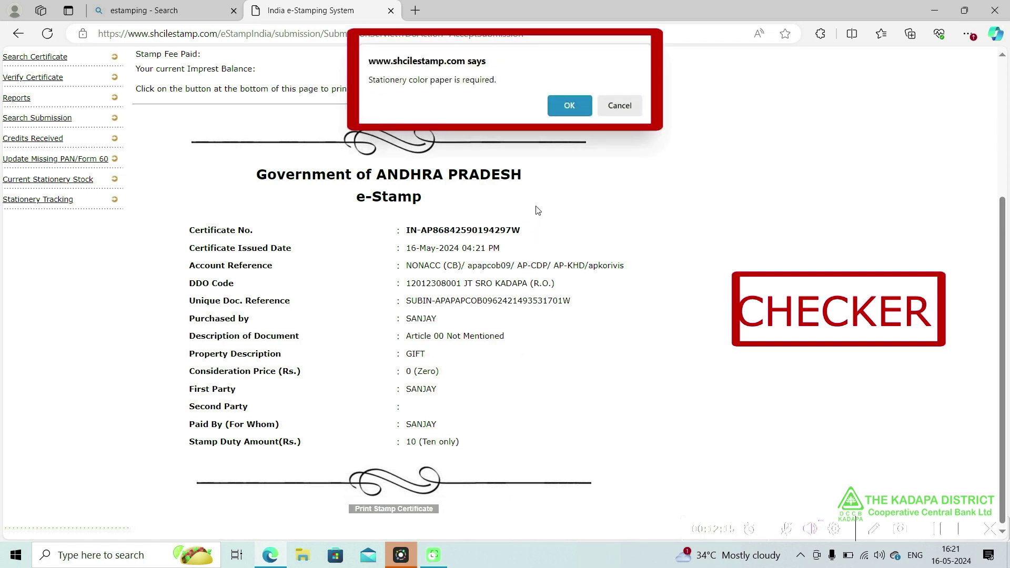
left_click(569, 106)
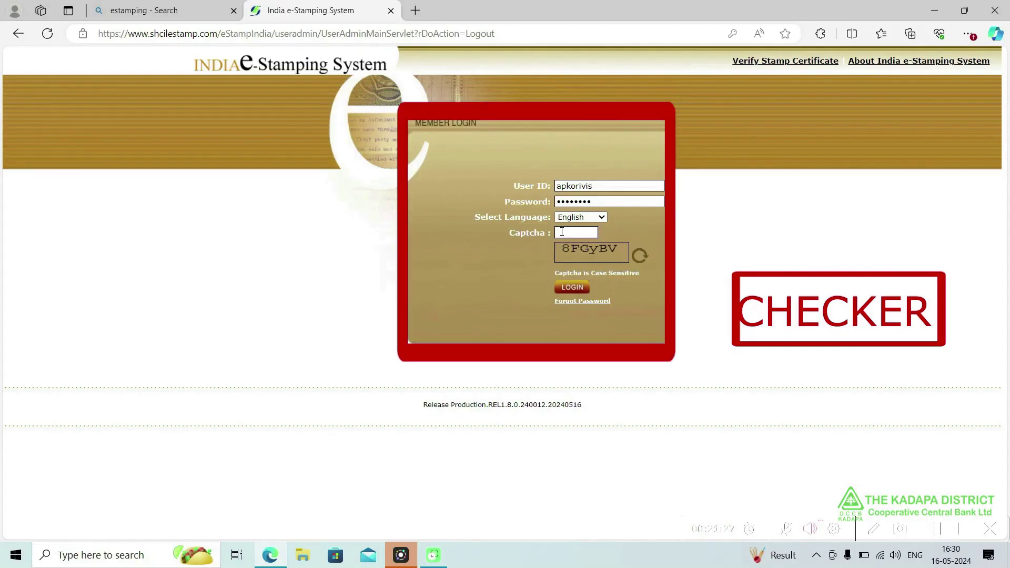
left_click(562, 231)
type("8")
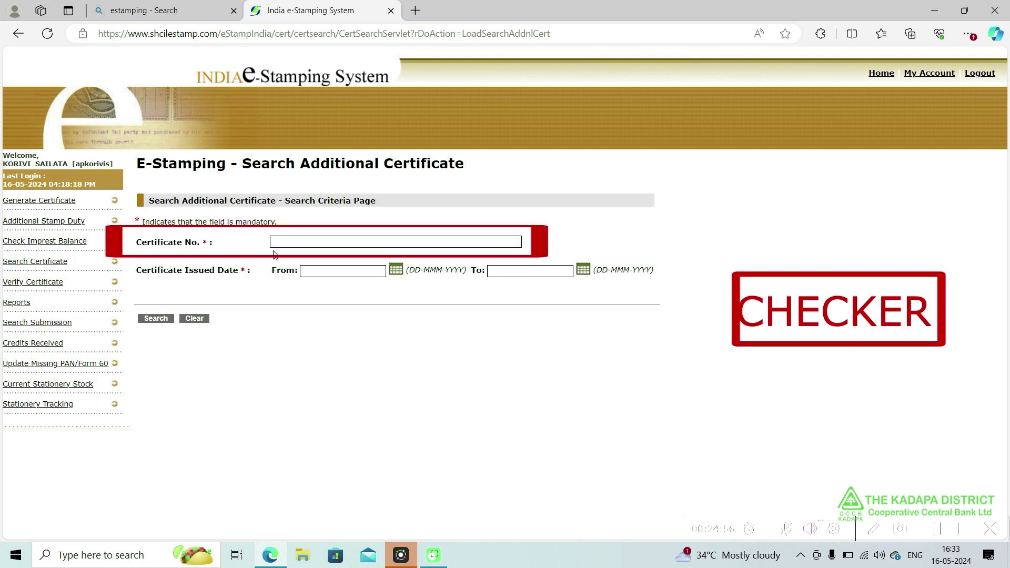
- Search for the base certificate by its number with issue date 16 May 2024
left_click(353, 243)
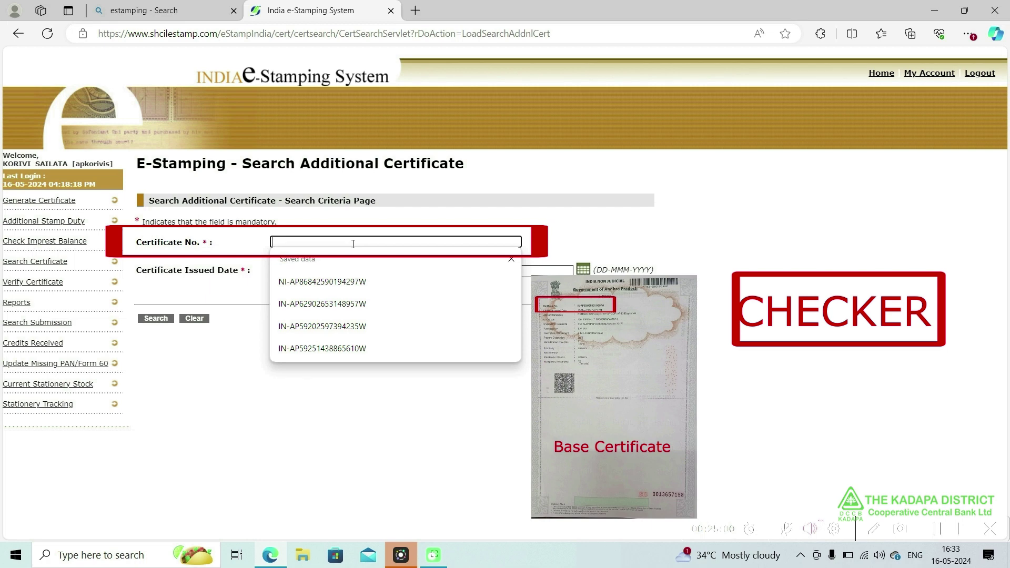
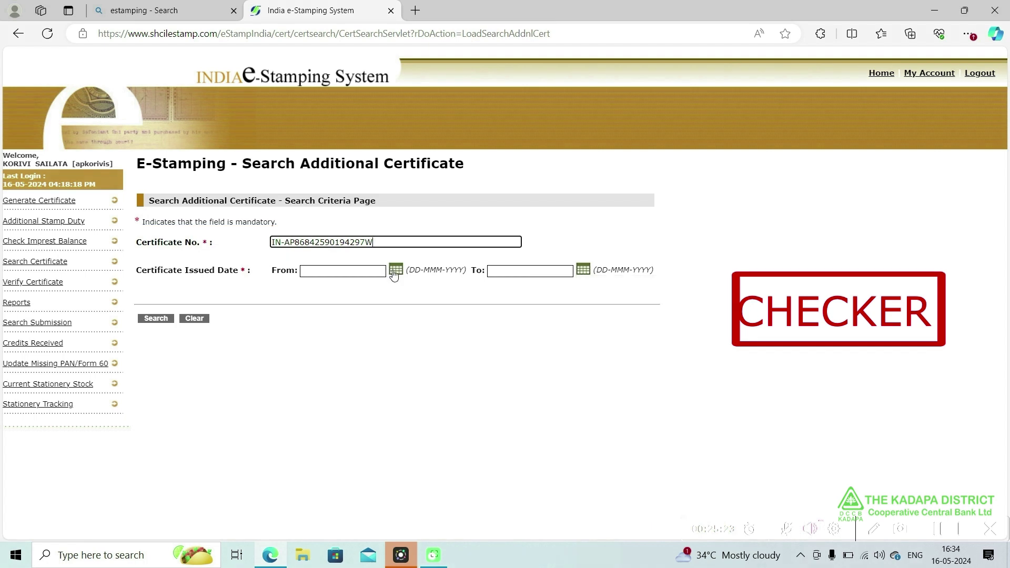
left_click(395, 269)
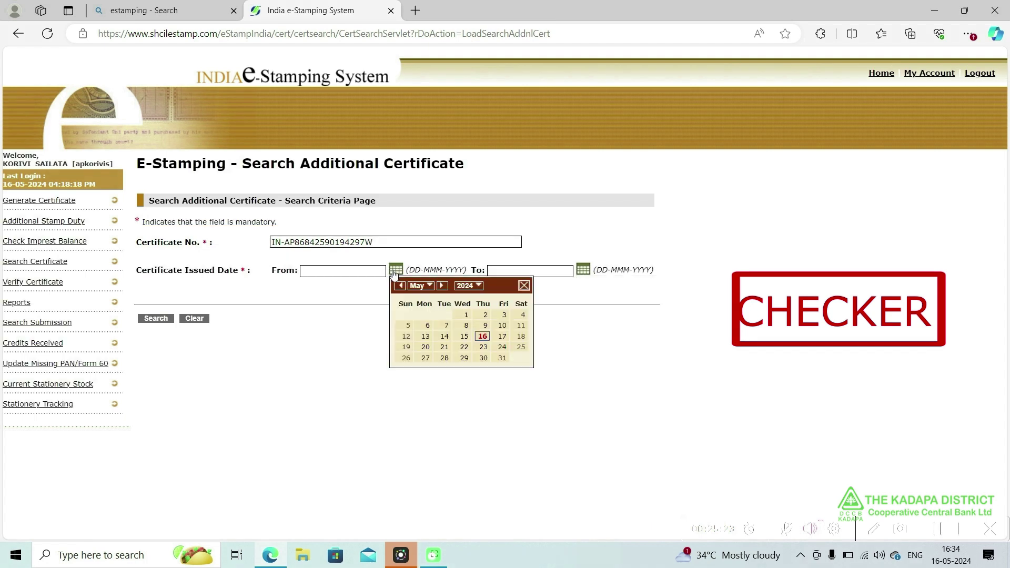
left_click(483, 336)
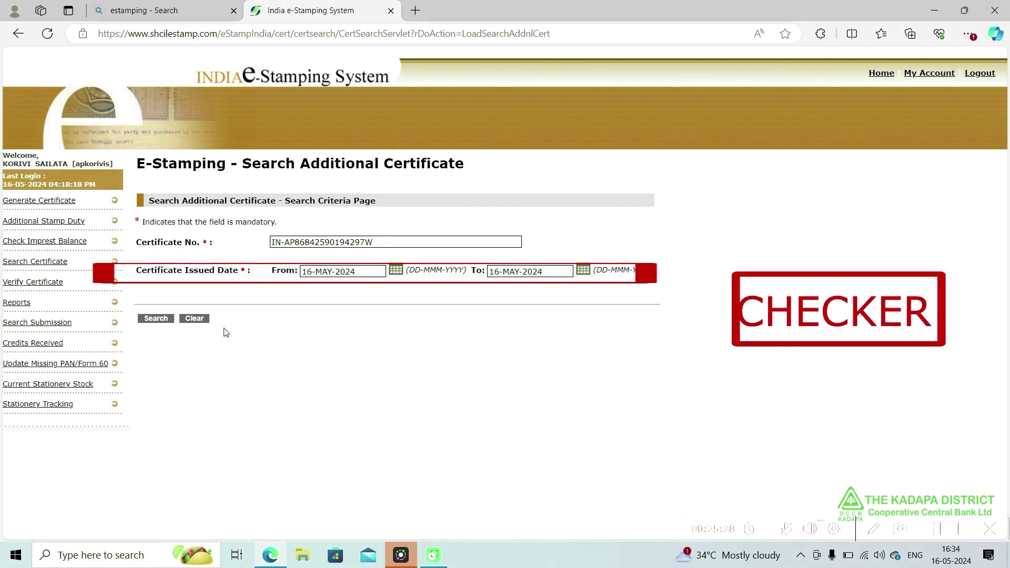
left_click(155, 320)
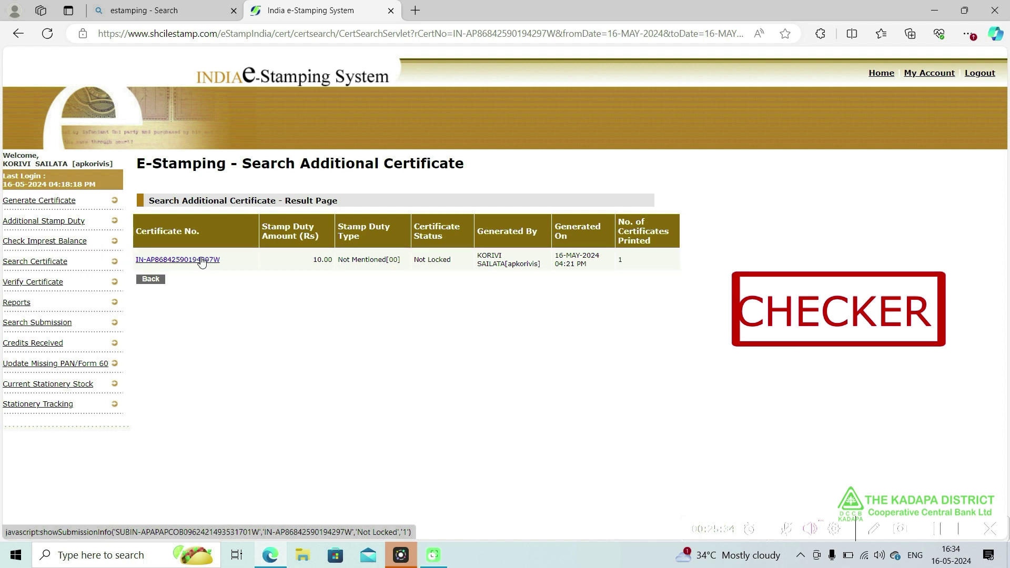
- Open the additional duty form for the certificate and set Deficit Stamp Duty to 10
left_click(200, 260)
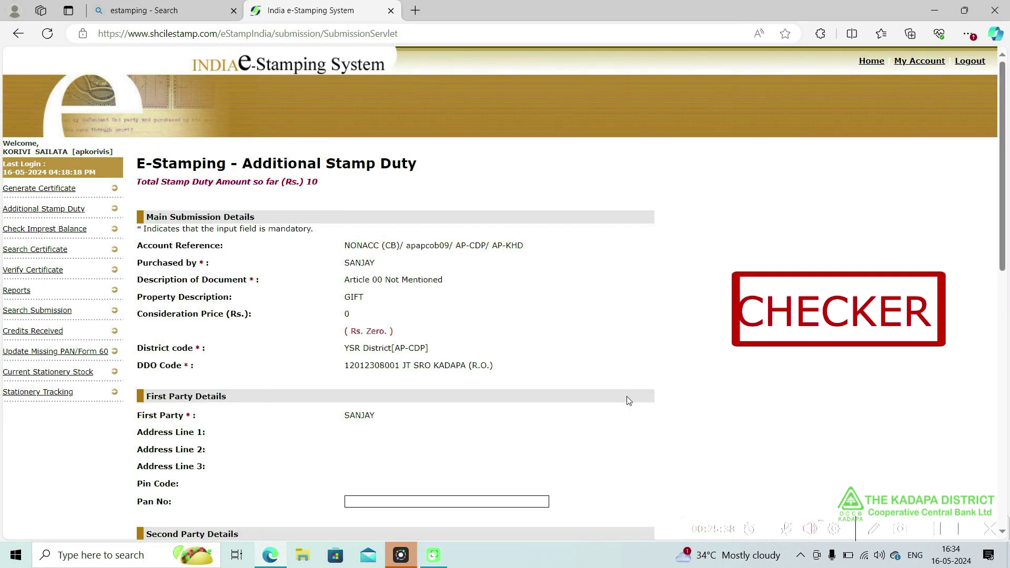
left_click(1003, 497)
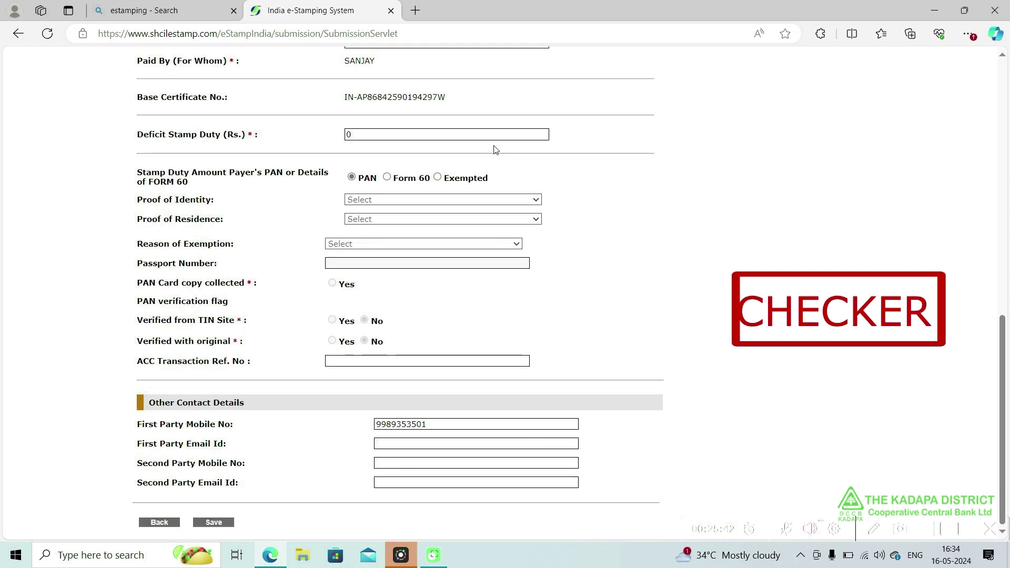
left_click(364, 133)
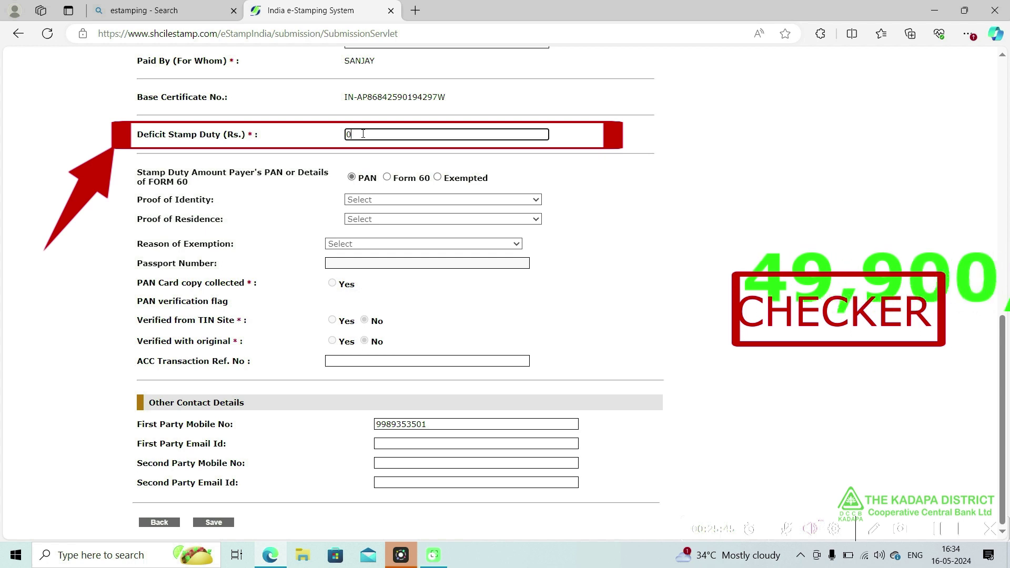
key("BackSpace")
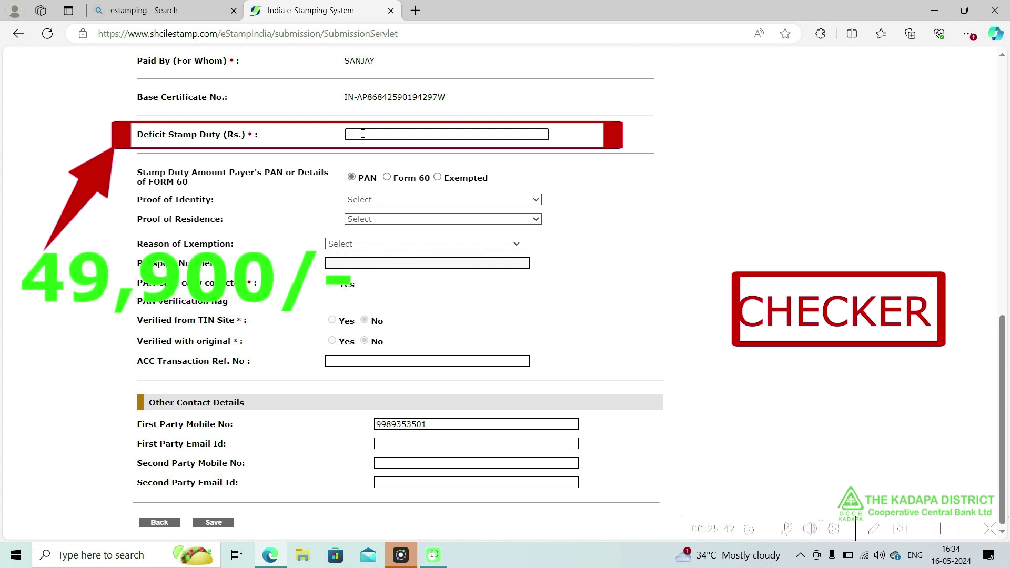
type("10")
key("Tab")
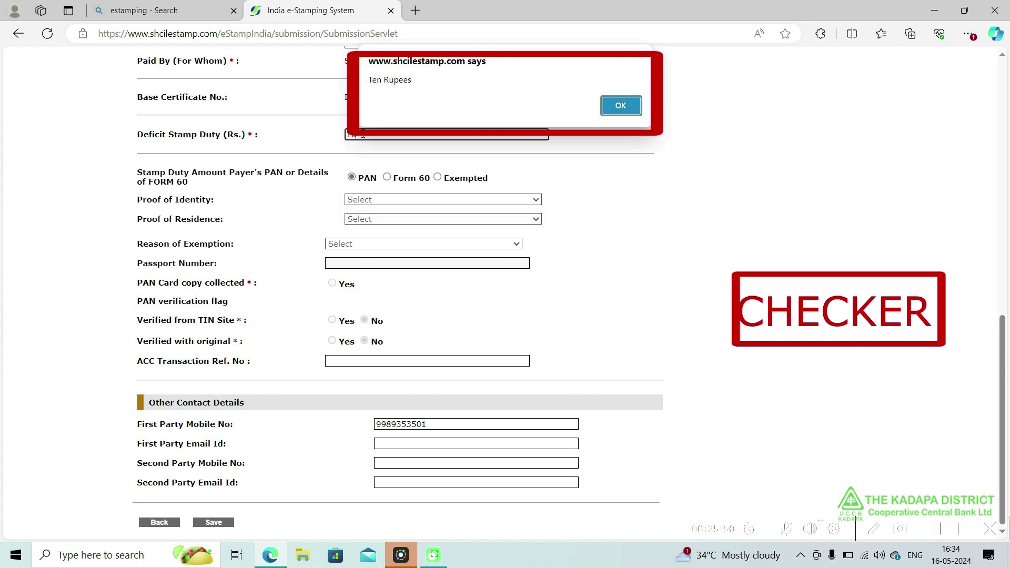
left_click(632, 113)
- Save the additional stamp duty submission and confirm it
key("Tab")
key("Tab")
key("Tab")
key("Tab")
key("Tab")
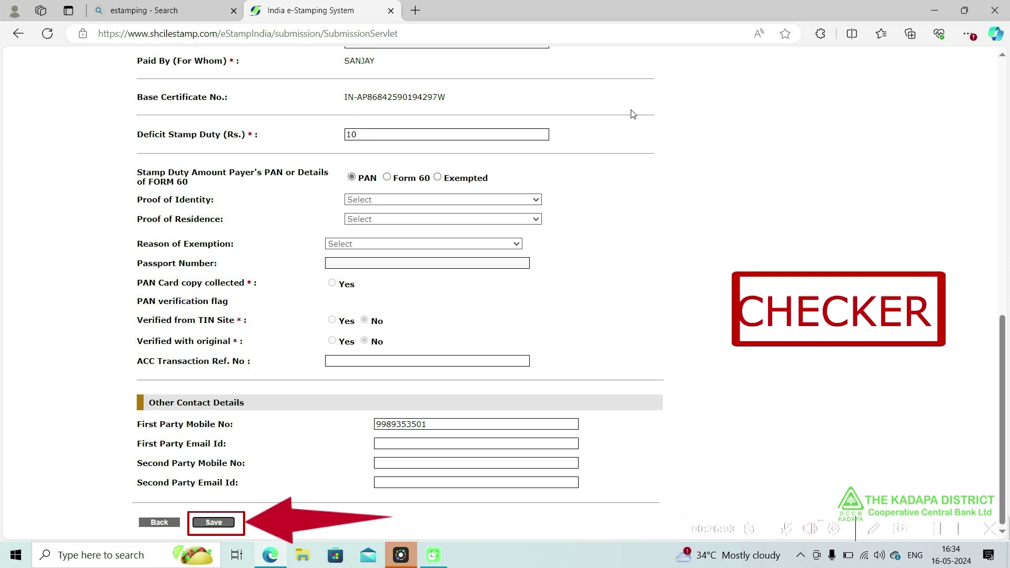
key("Return")
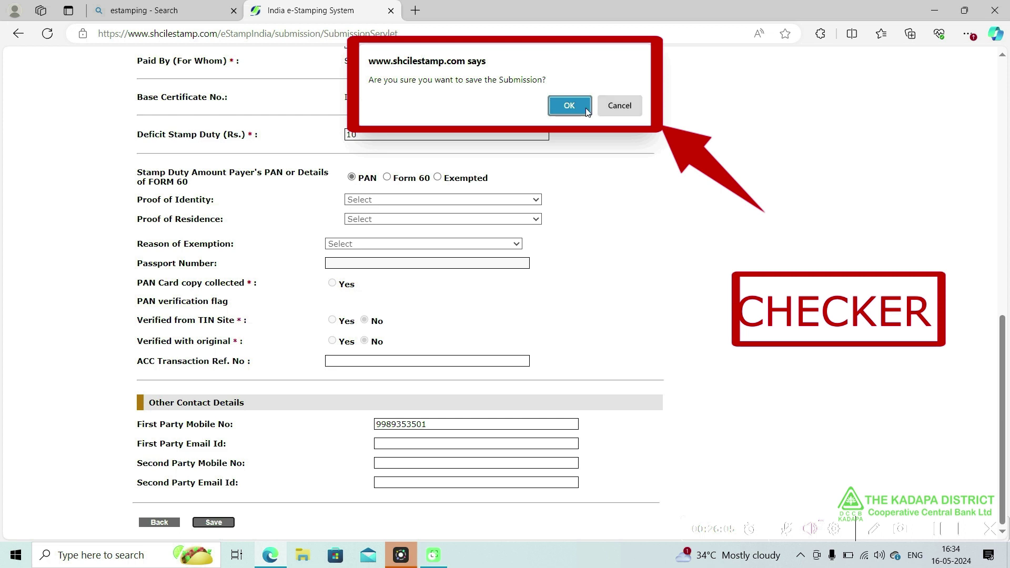
left_click(569, 106)
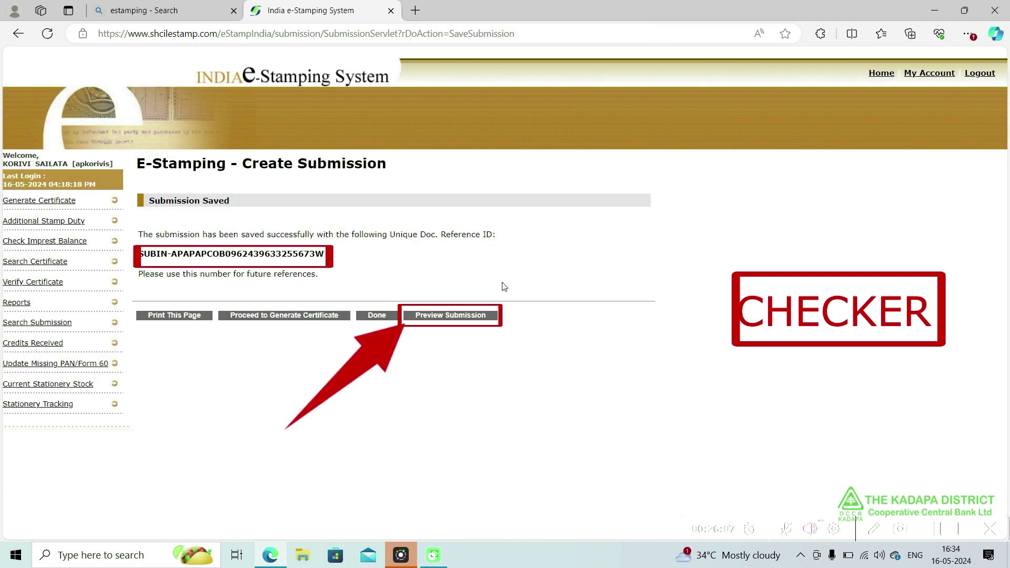
- Check the saved submission's e-stamp preview, then proceed to certificate generation
left_click(462, 317)
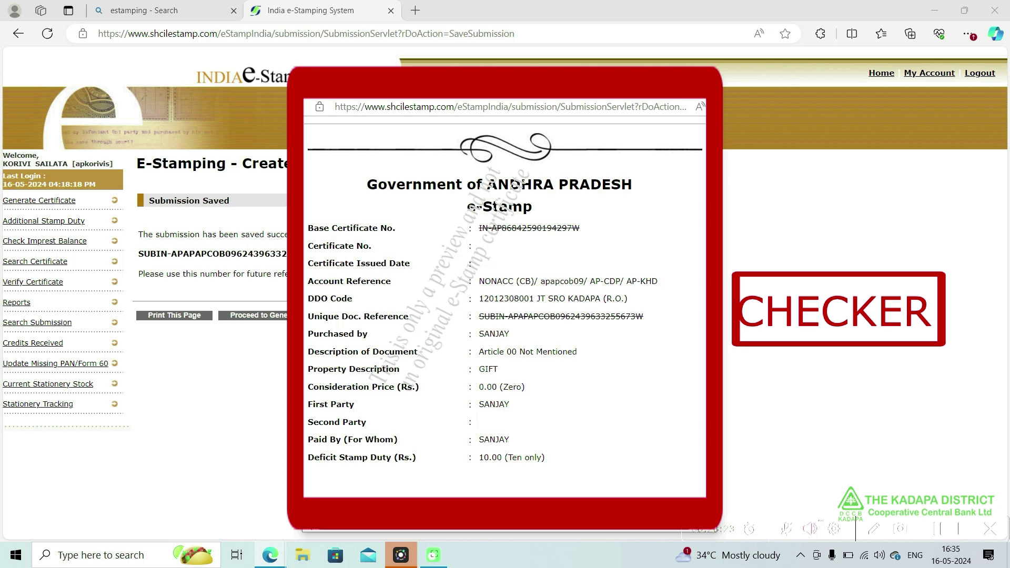
left_click(707, 86)
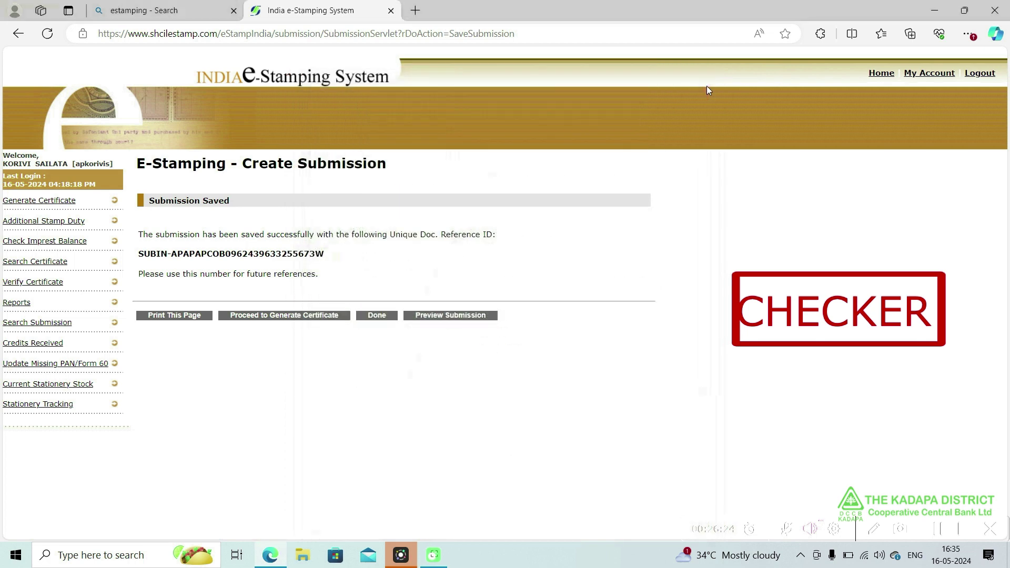
left_click(283, 316)
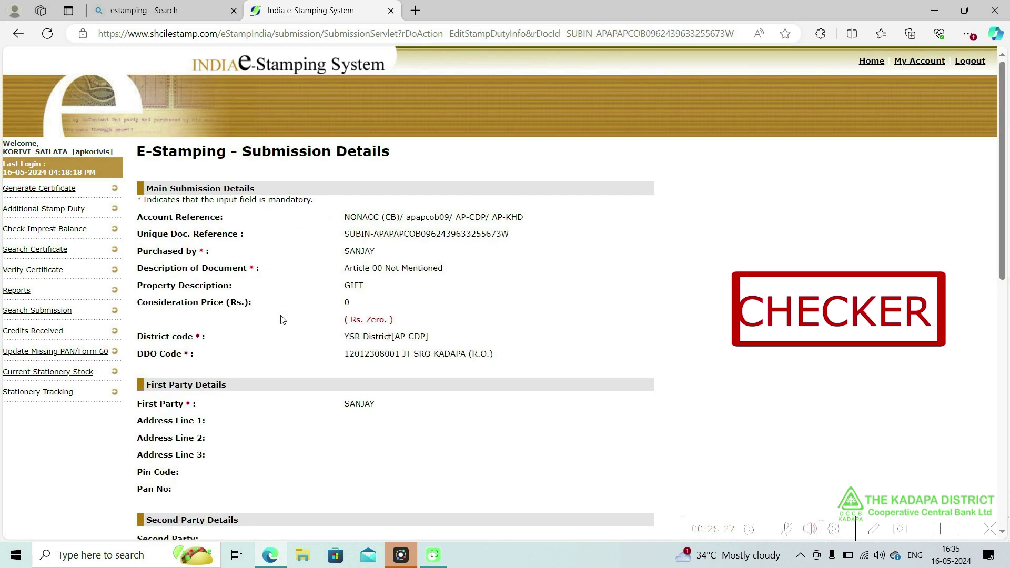
- Accept the deficit duty submission, agreeing to deduct Rs. 10 from the impress balance
left_click(1001, 496)
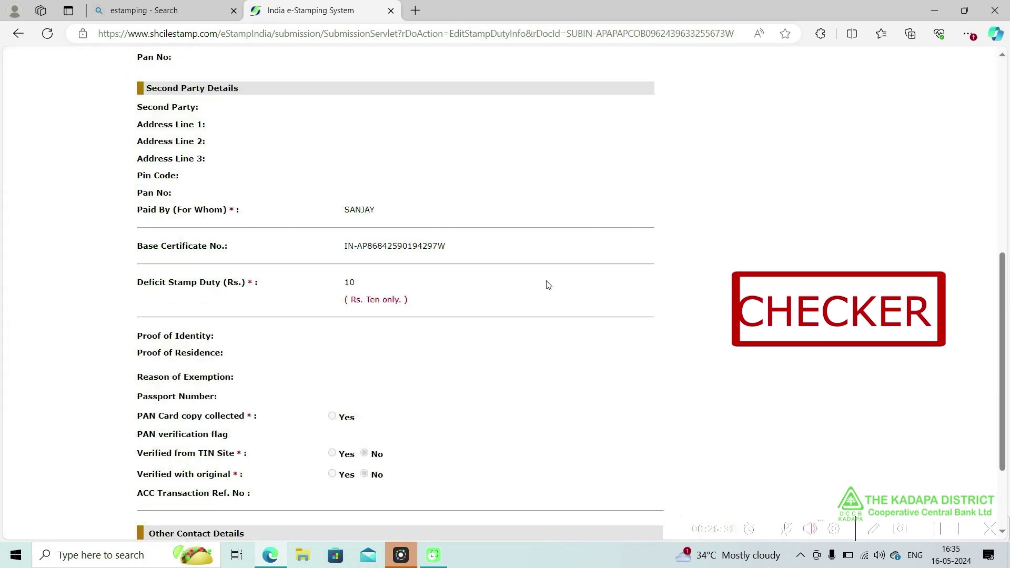
scroll(355, 291, "down", 3)
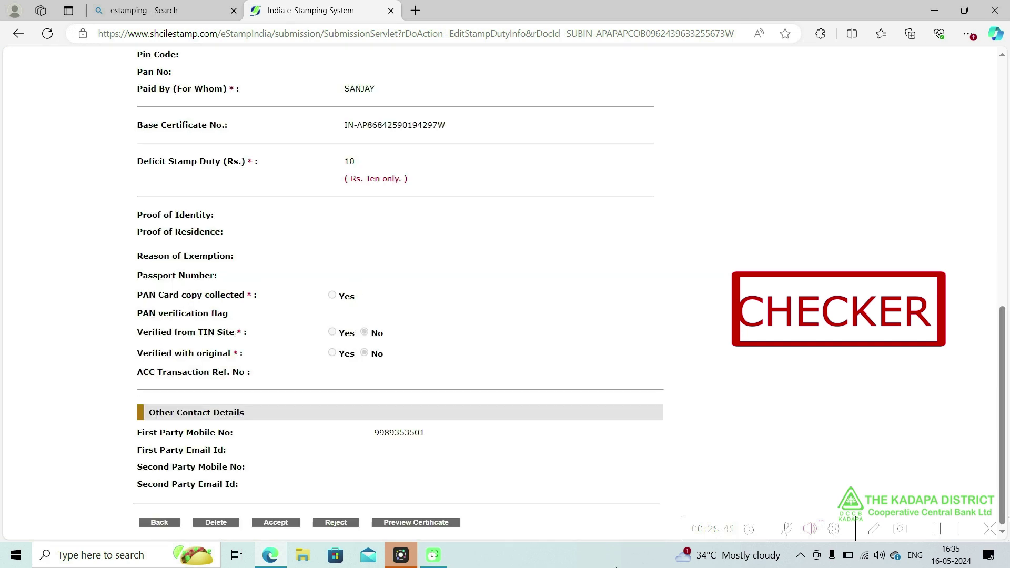
left_click(276, 523)
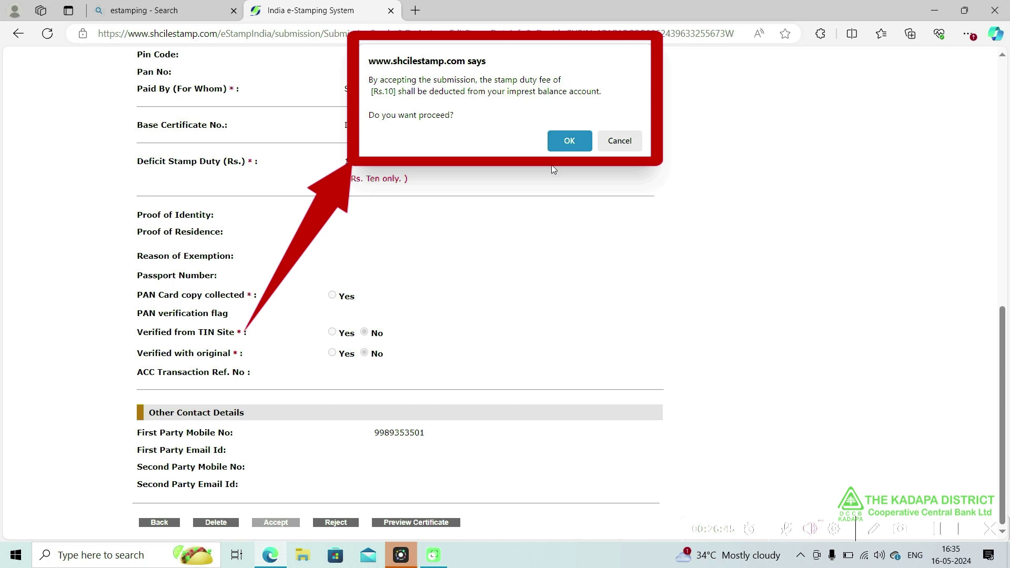
left_click(570, 141)
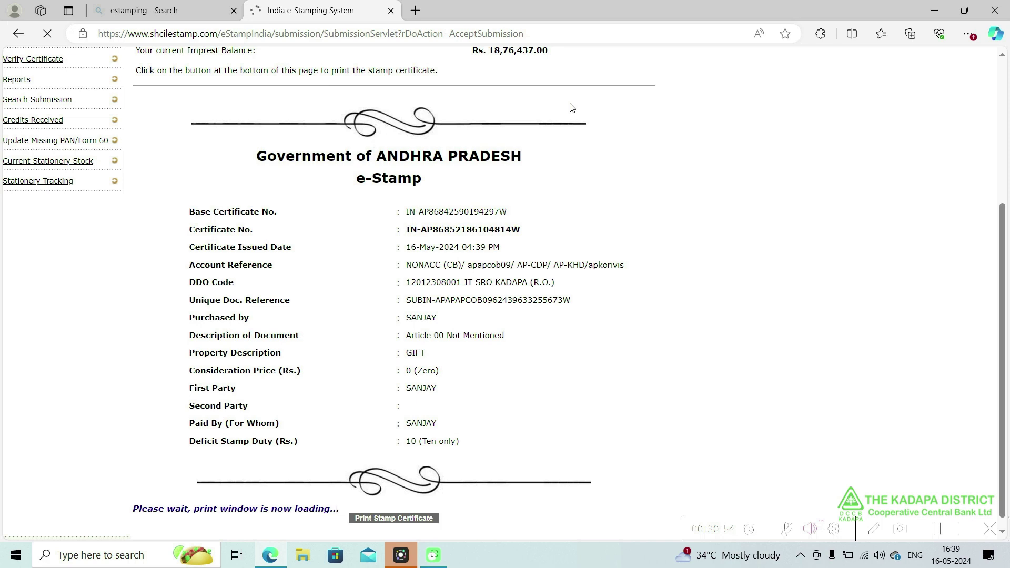
- Print the additional Rs. 10 deficit e-stamp certificate
left_click(475, 363)
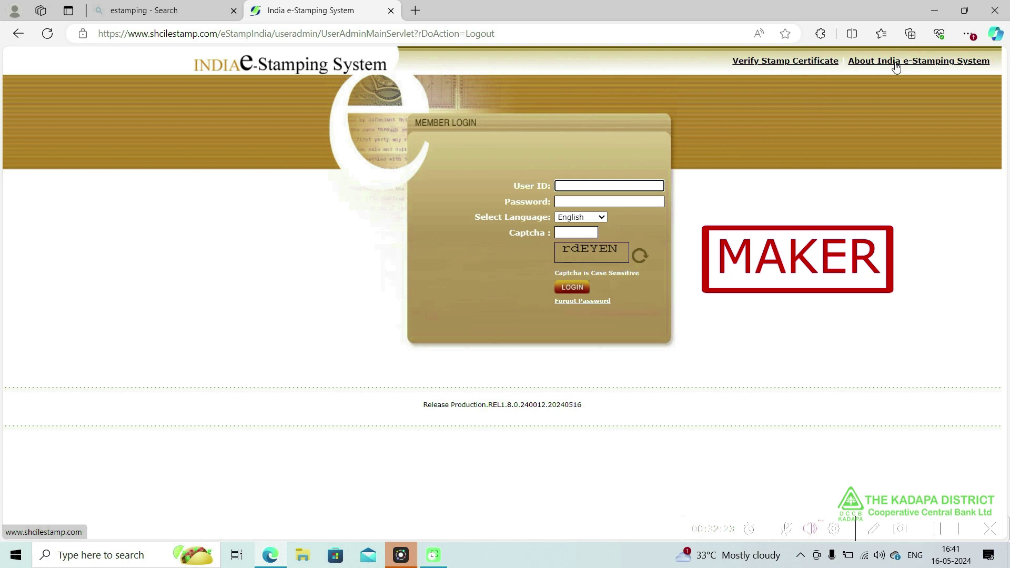
- Go from the StockHolding home page to e-Registration's ACC Users Secure Login and enter the sign-in details
left_click(896, 62)
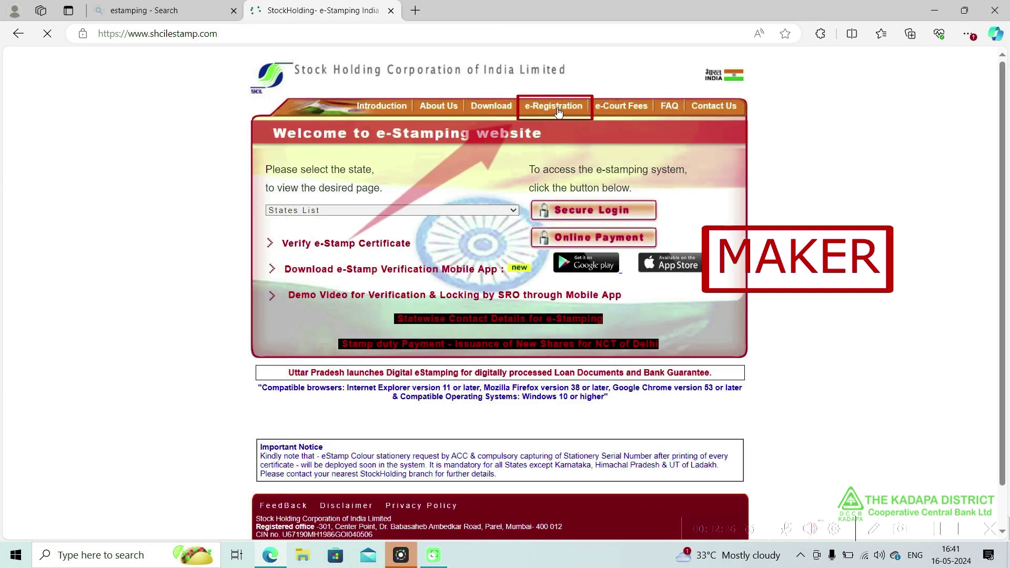
left_click(554, 107)
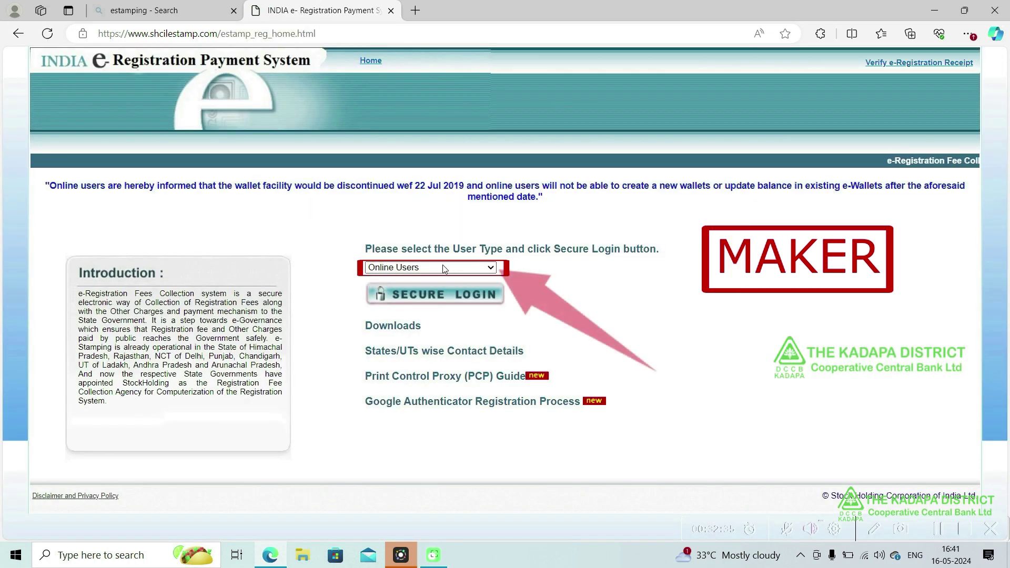
left_click(442, 269)
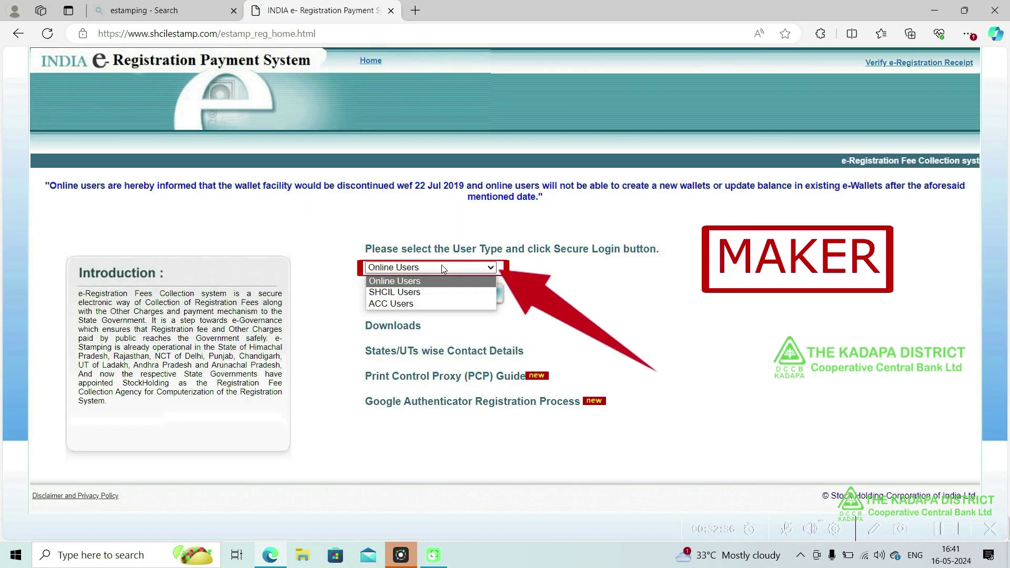
left_click(422, 302)
left_click(427, 292)
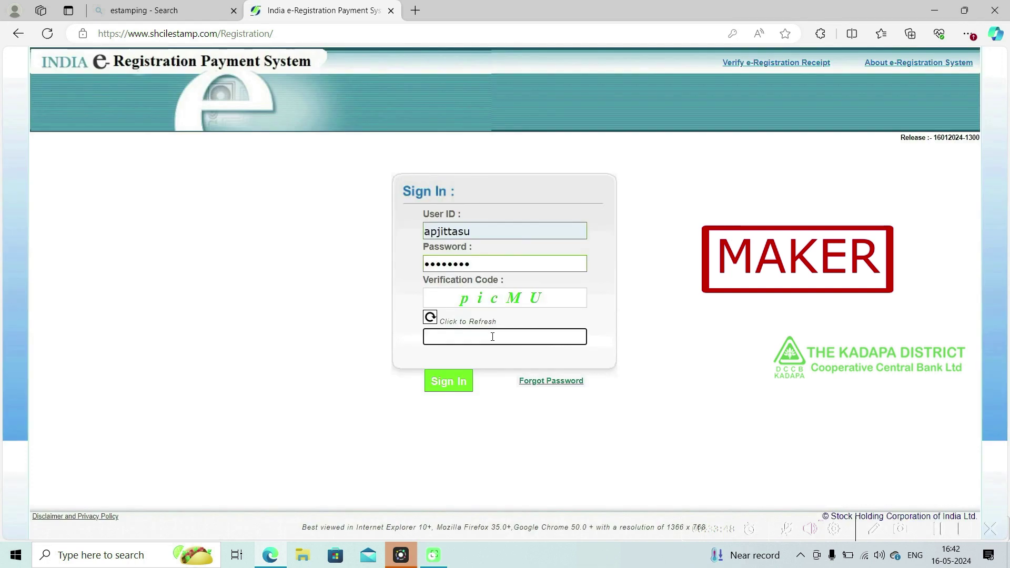
type("p")
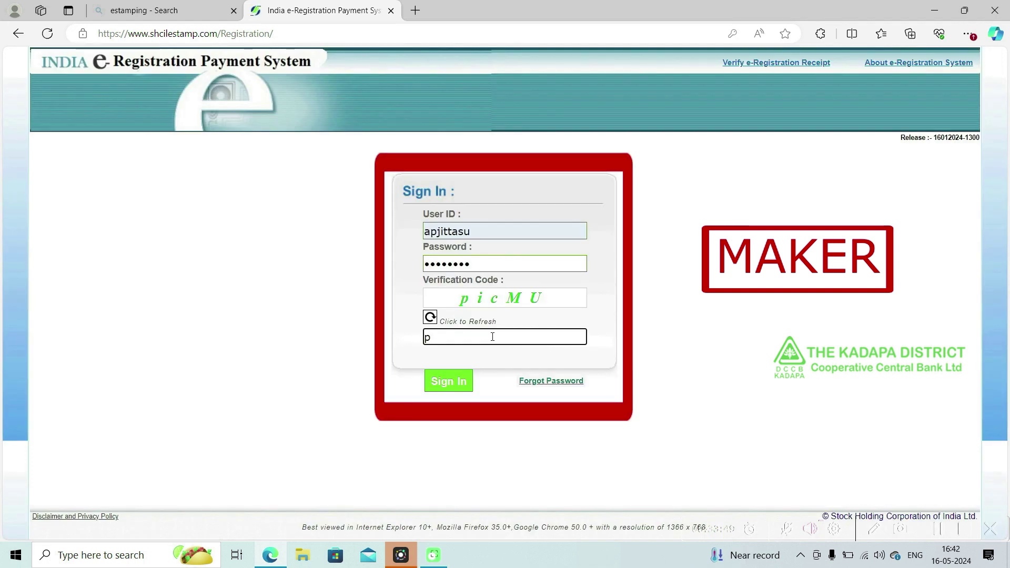
type("icMU")
- Sign in to the maker account of the e-Registration Payment System
left_click(450, 380)
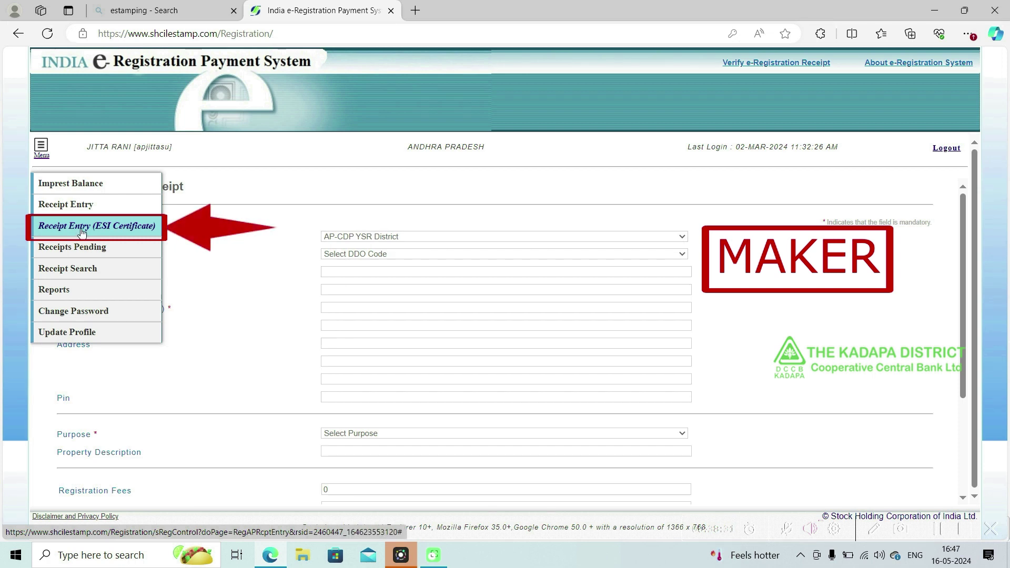
left_click(81, 230)
left_click(407, 229)
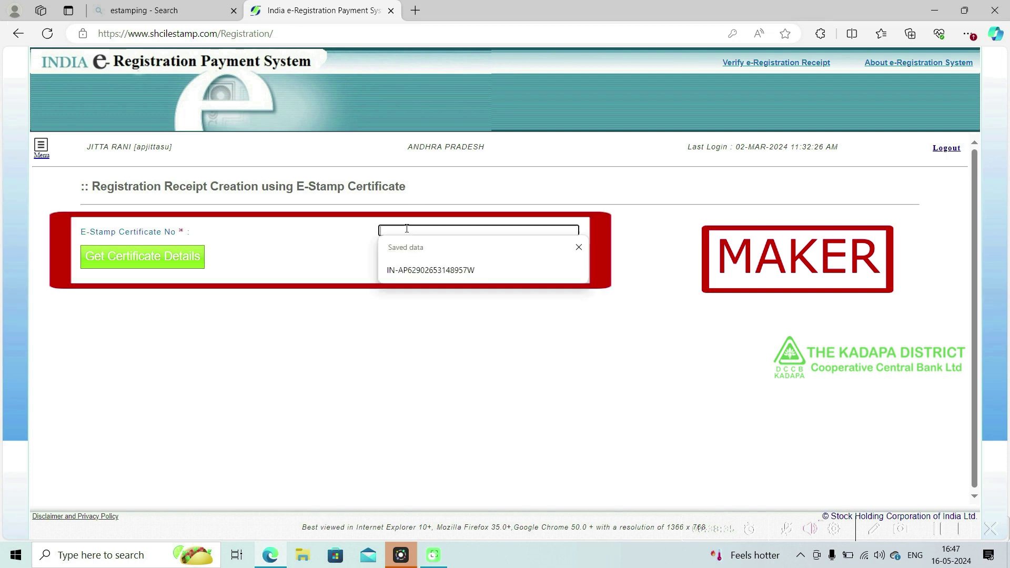
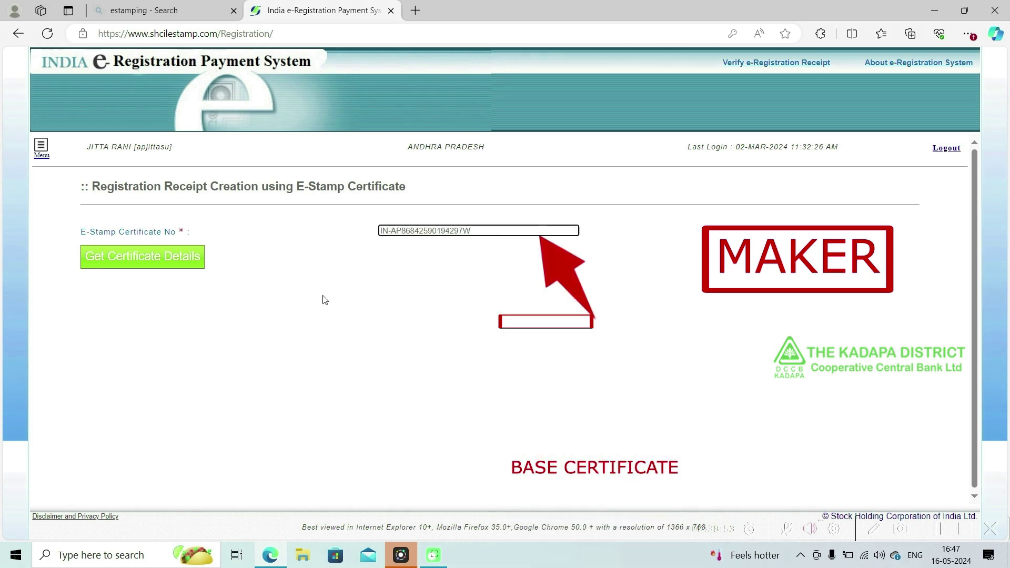
left_click(198, 263)
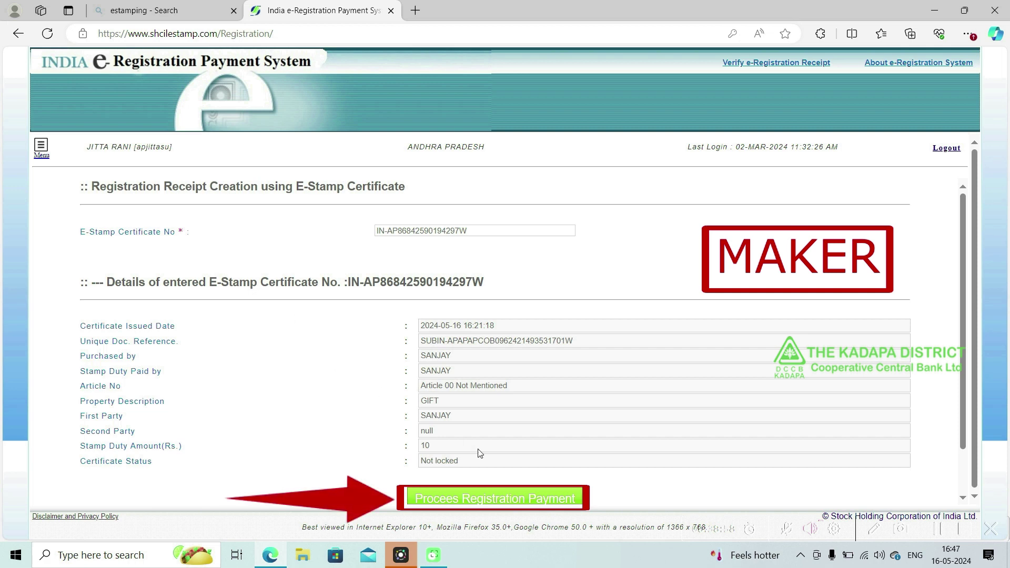
left_click(476, 496)
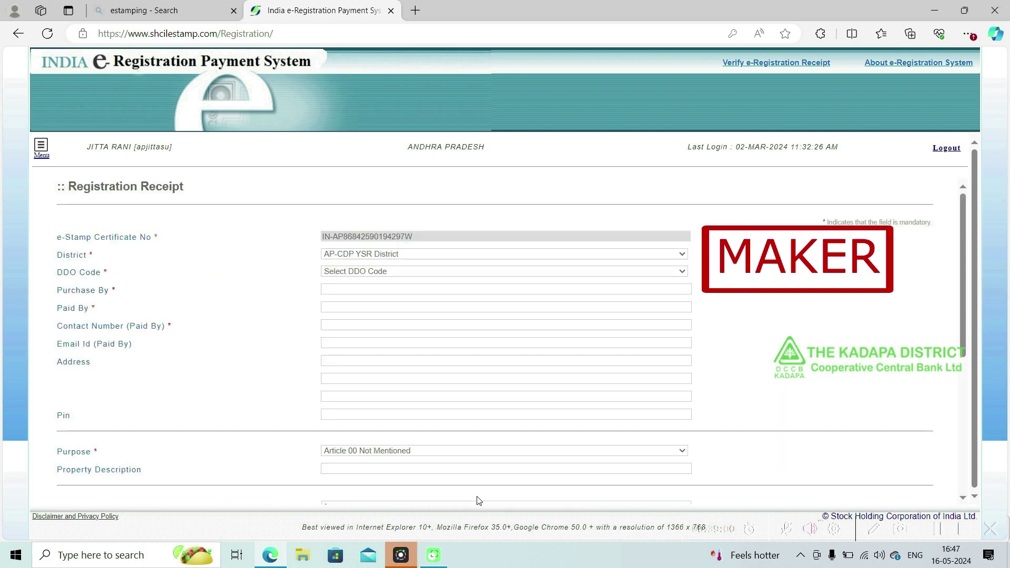
- Set DDO Code to JT SRO KADAPA (R.O.) and fill Purchase By with the saved purchaser name
left_click(356, 274)
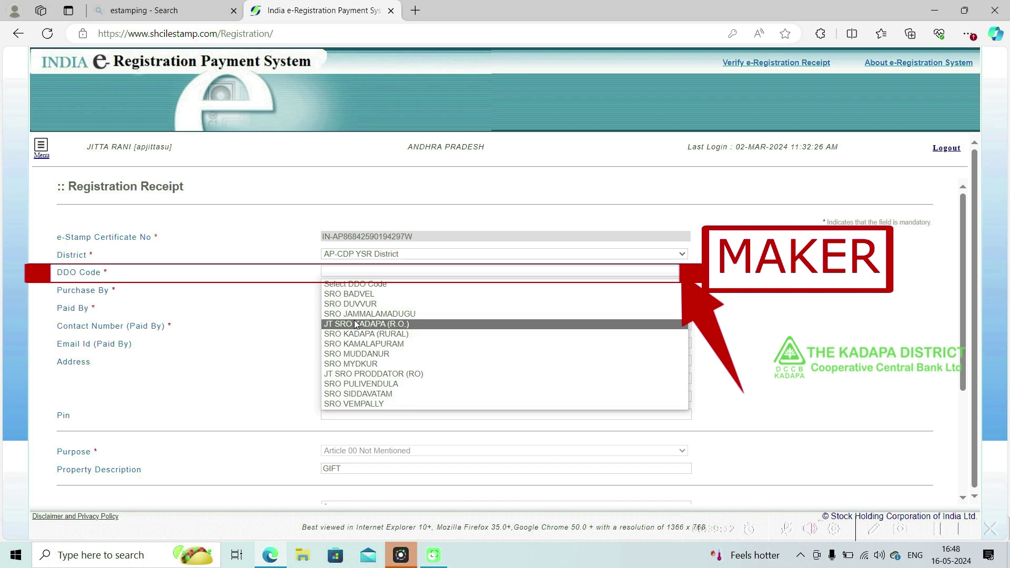
left_click(356, 324)
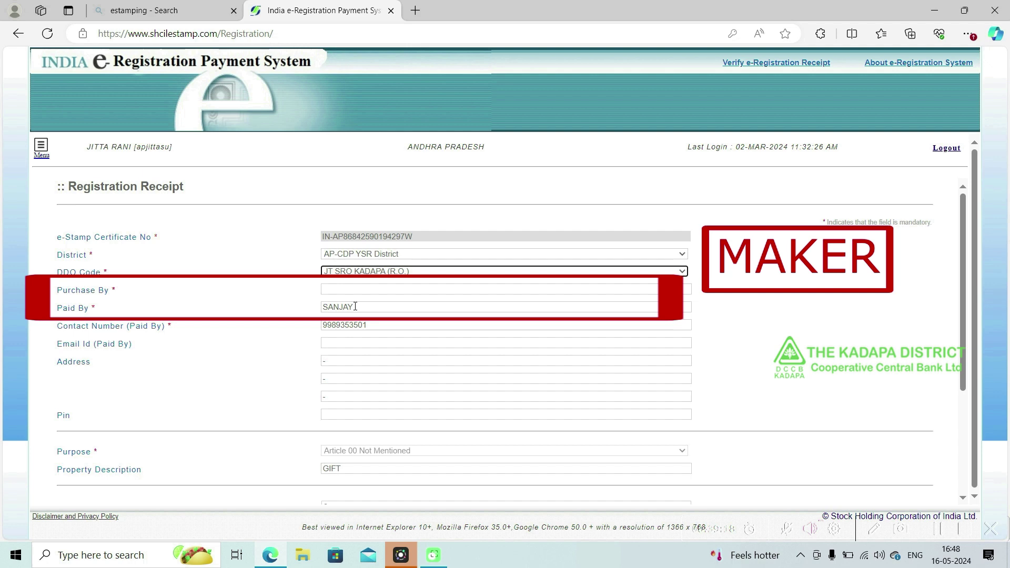
double_click(355, 307)
key("ctrl+c")
left_click(347, 292)
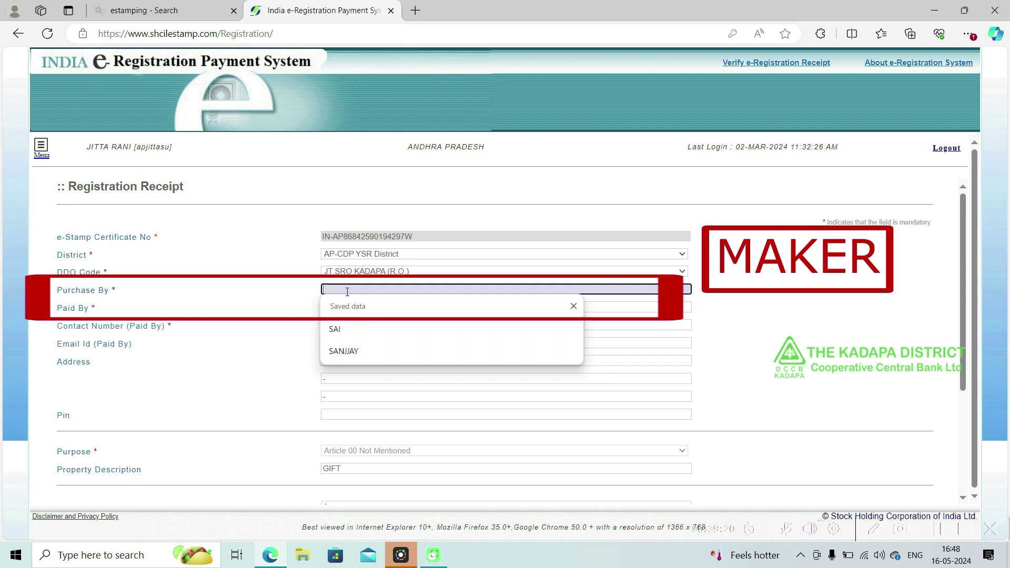
key("ctrl+v")
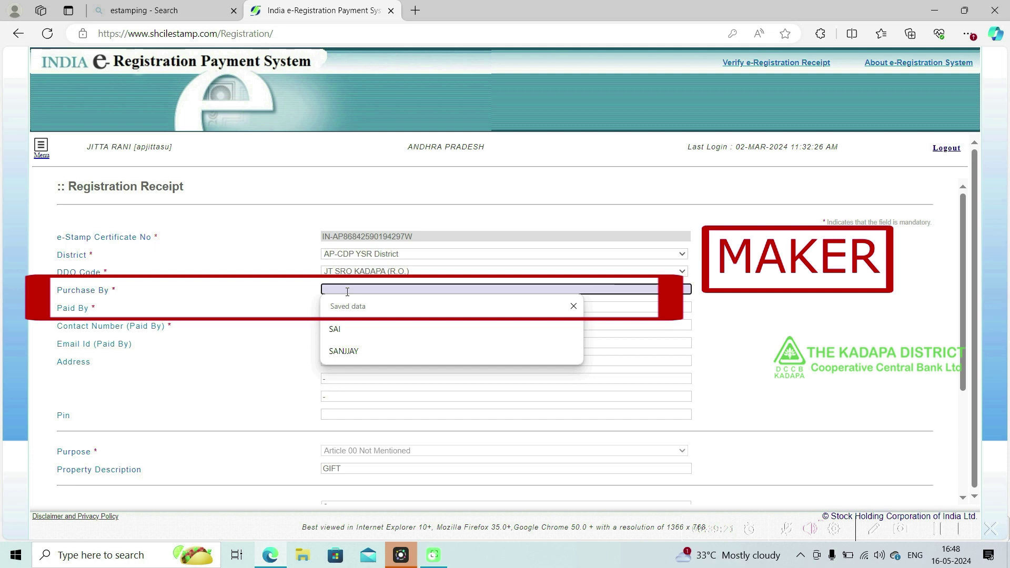
key("ctrl+v")
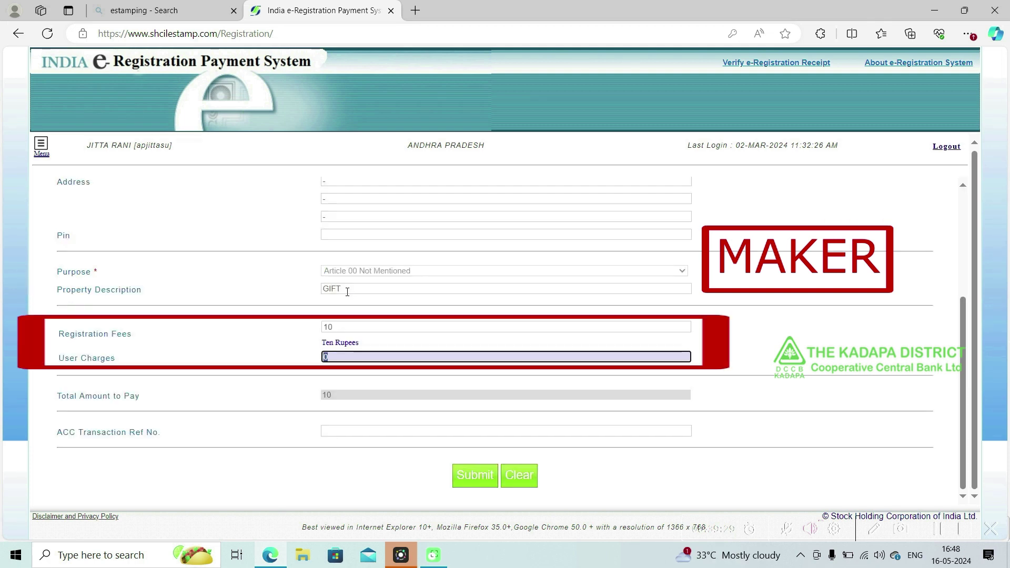
- Enter User Charges of 10, accept the Twenty Rupees total, and save the Rs. 20 receipt entry
type("100")
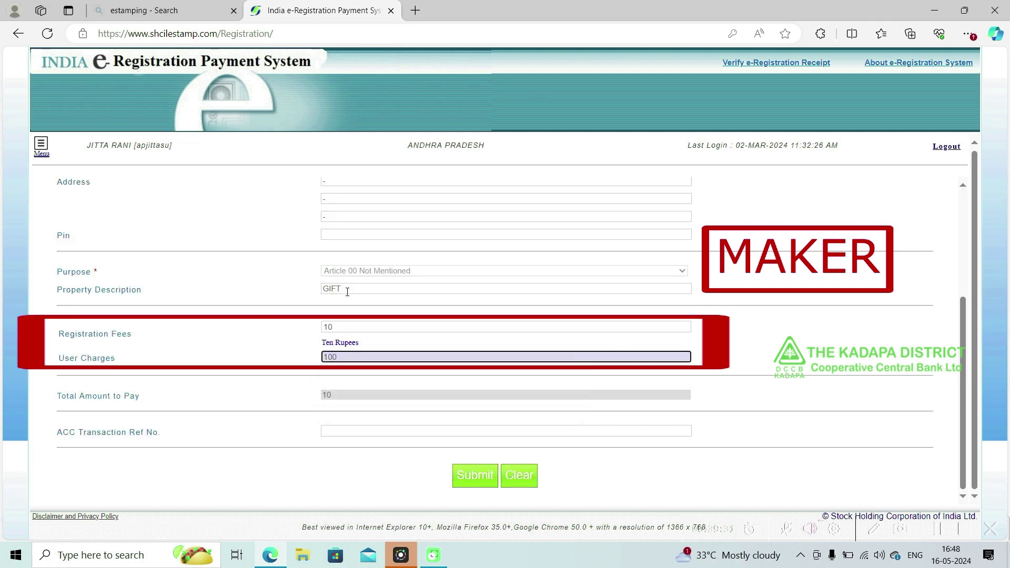
key("BackSpace")
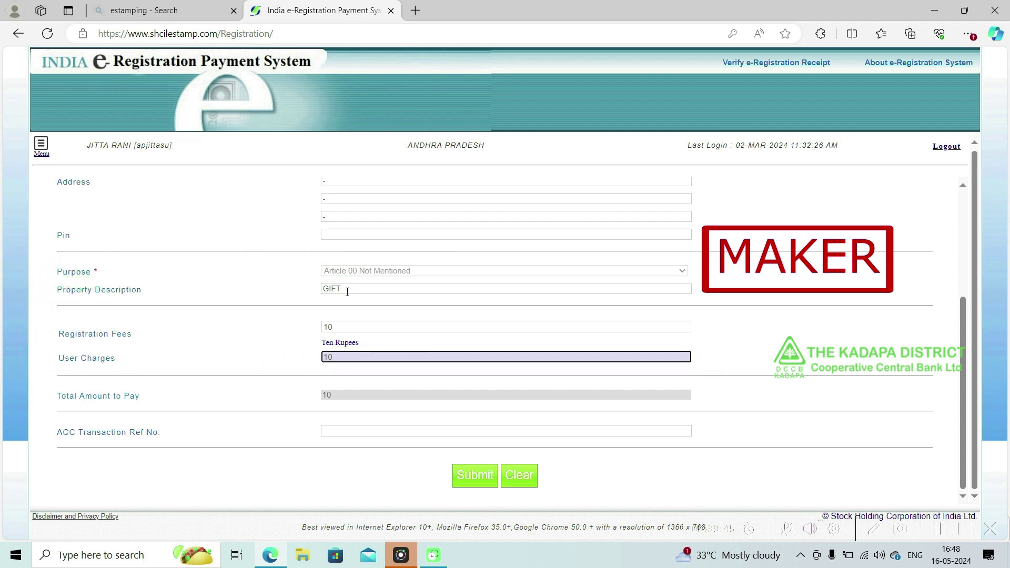
key("Tab")
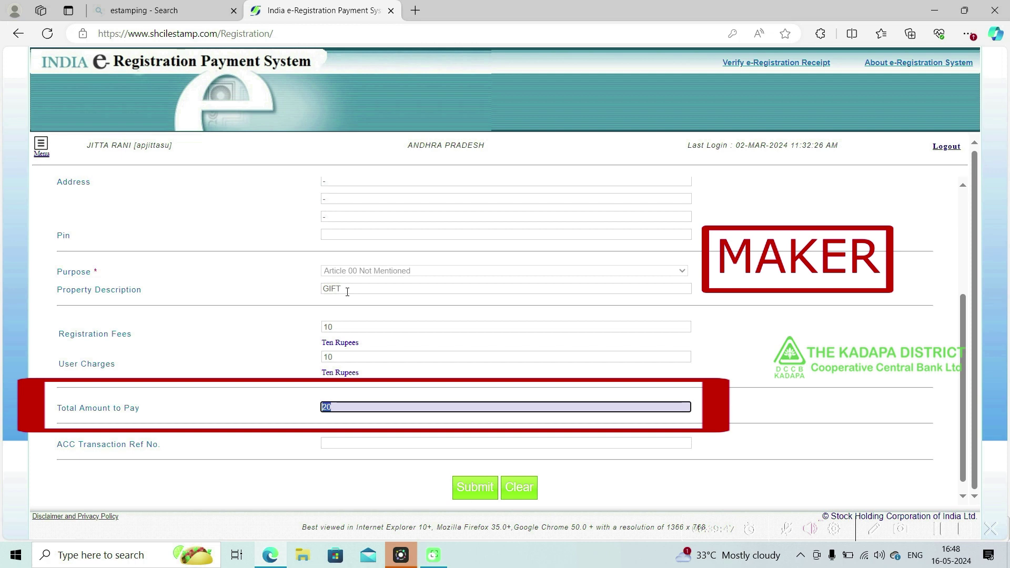
key("Tab")
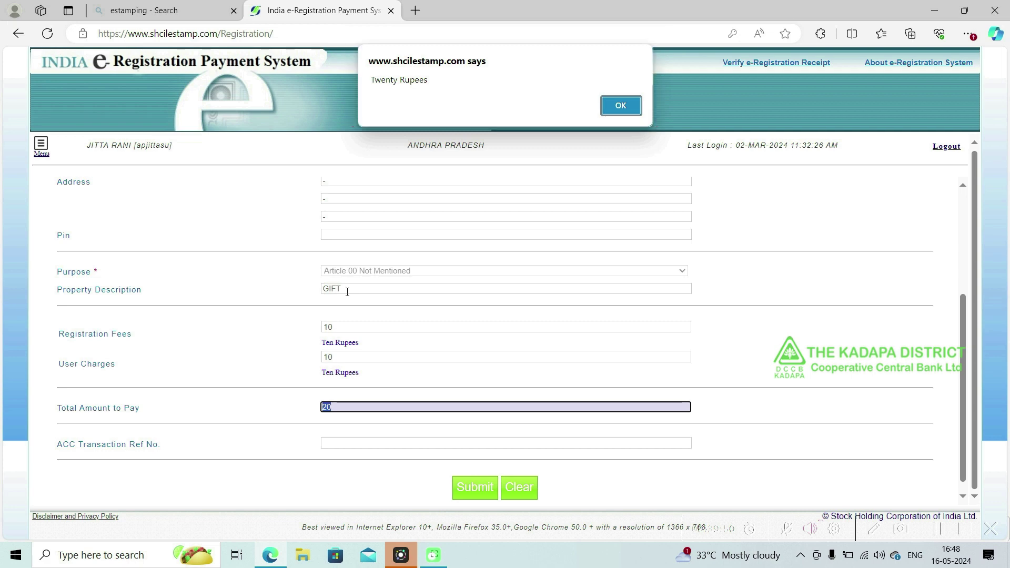
key("Return")
key("Tab")
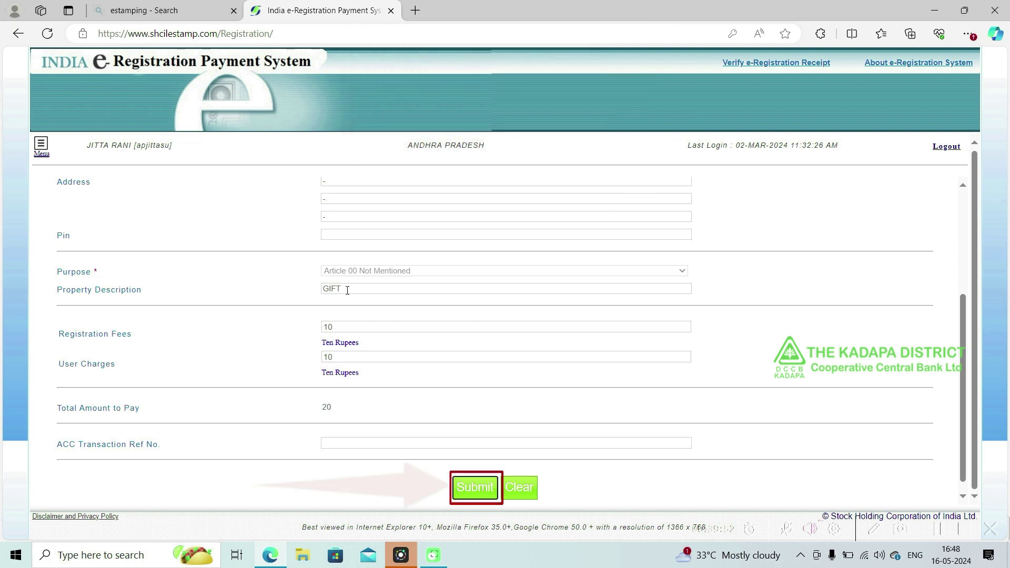
key("Return")
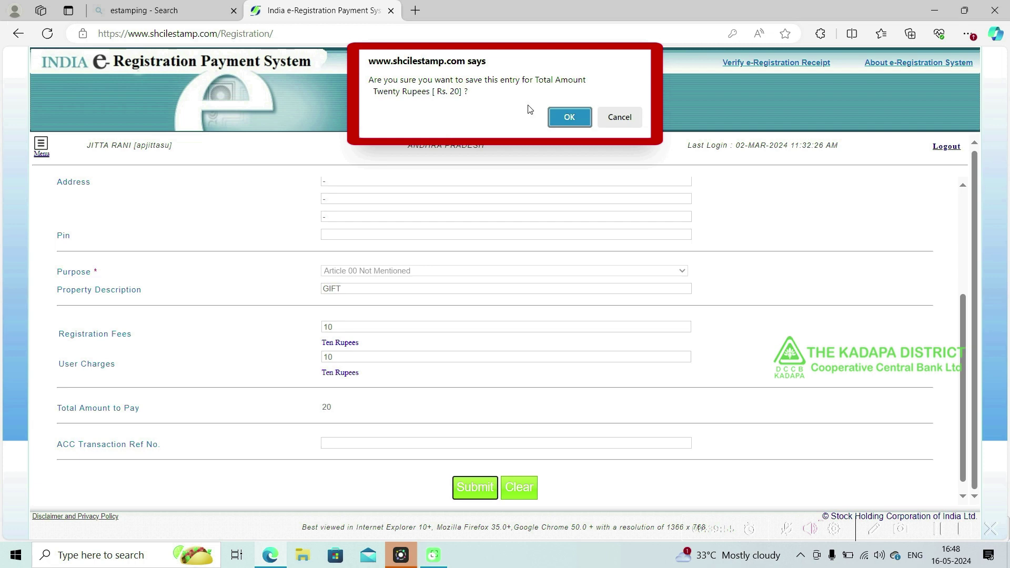
left_click(571, 117)
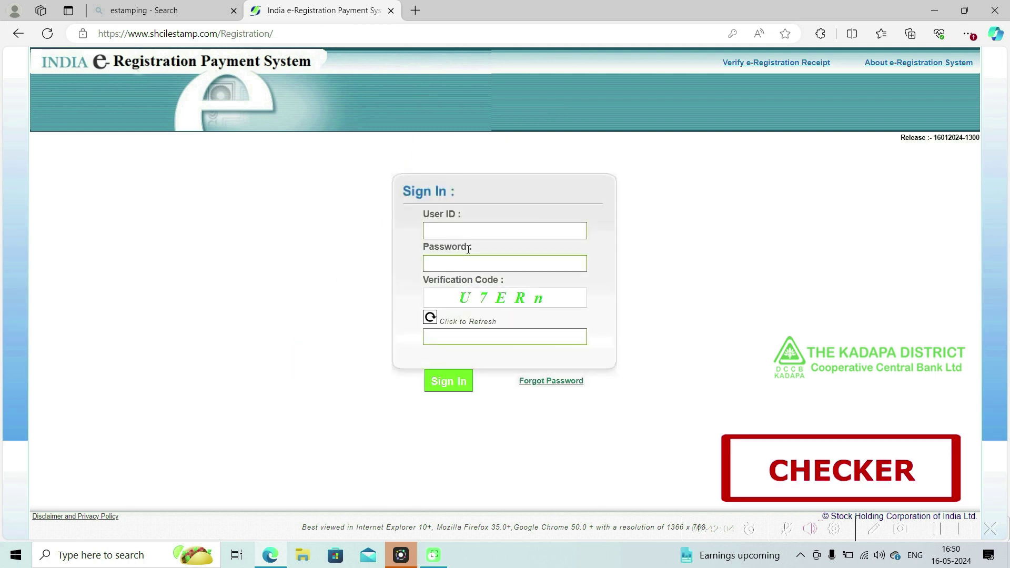
- Enter the verification code, sign in as checker, and open the Menu of receipt functions
type("U7E")
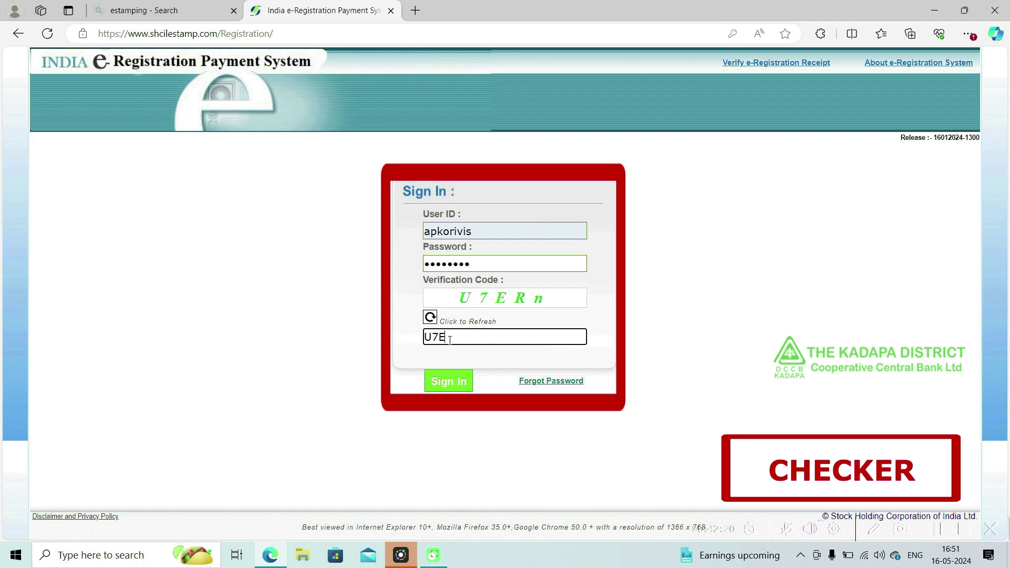
type("Rn")
left_click(449, 382)
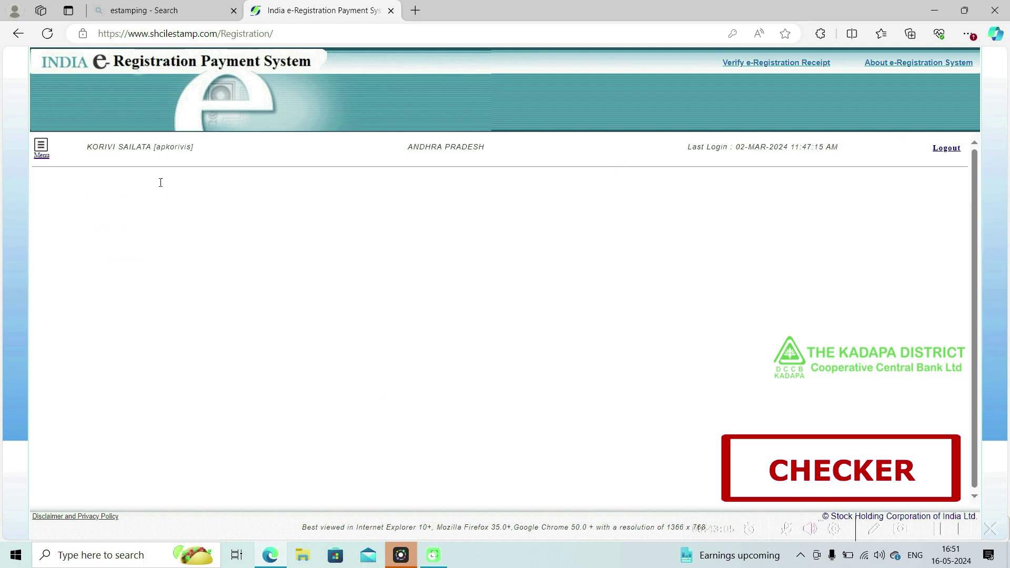
left_click(40, 152)
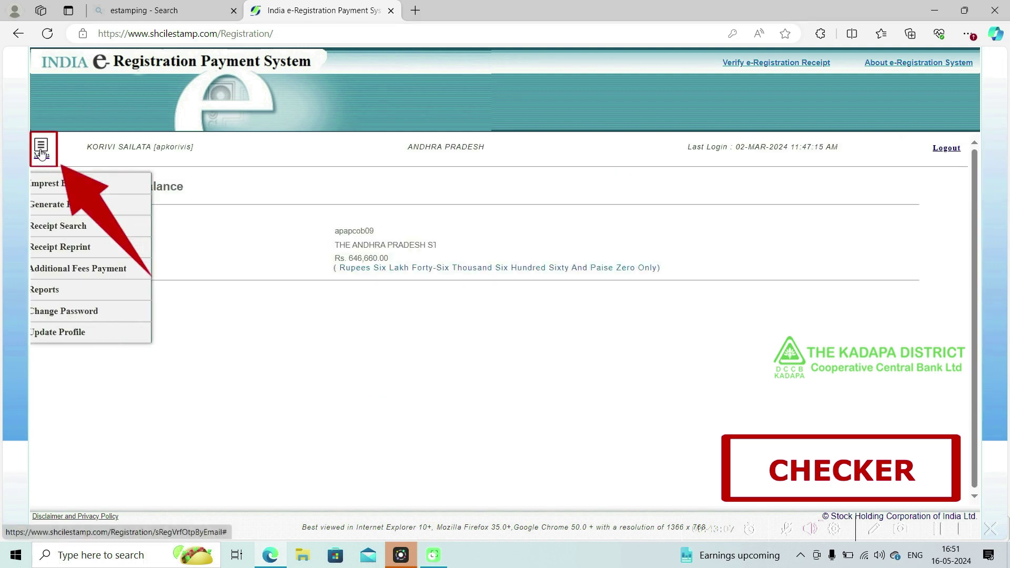
- Accept the pending Rs. 20 draft receipt under Generate Receipts, deducting it from the imprest balance
left_click(64, 209)
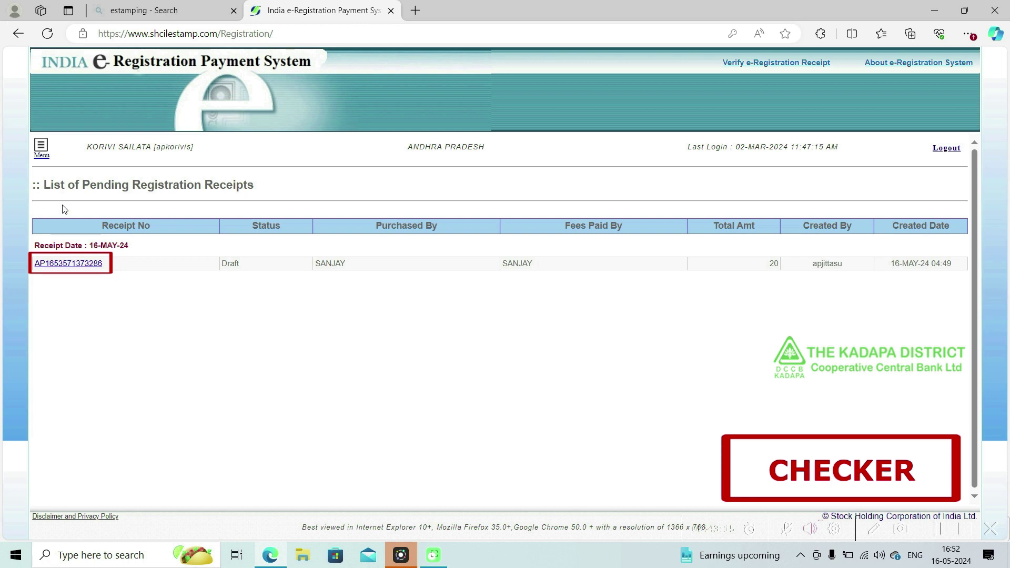
left_click(76, 267)
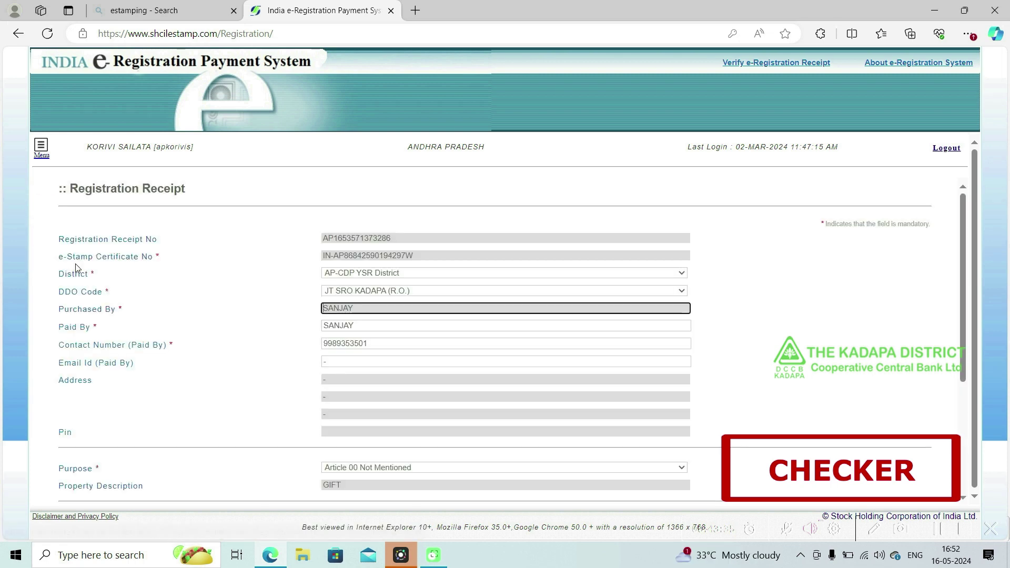
scroll(361, 300, "down", 5)
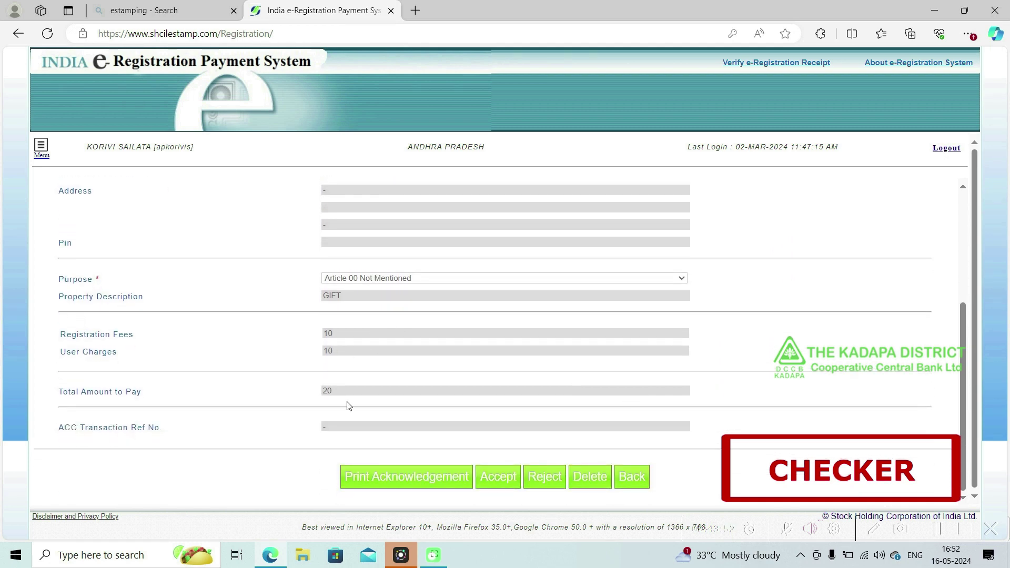
left_click(506, 476)
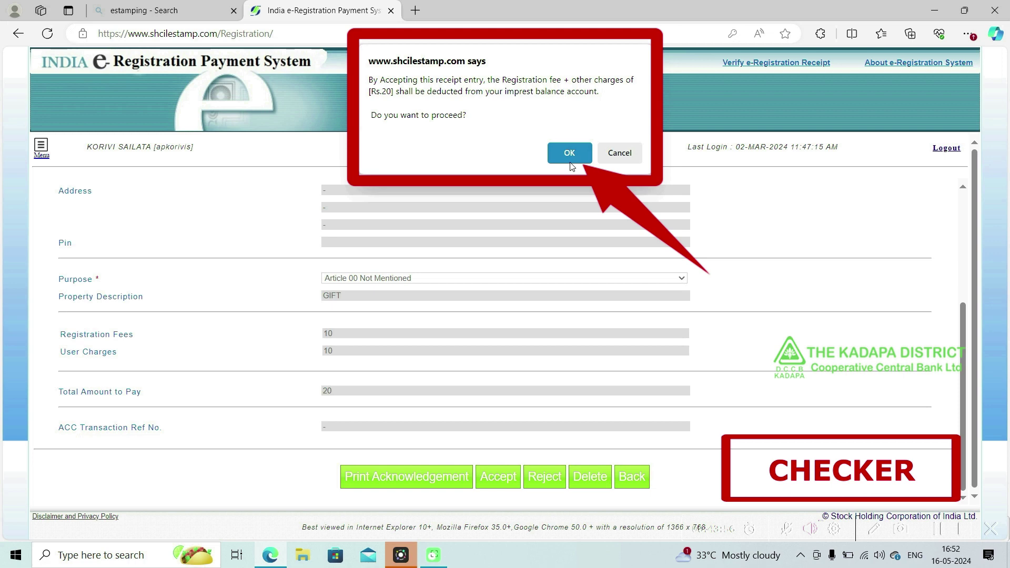
left_click(570, 163)
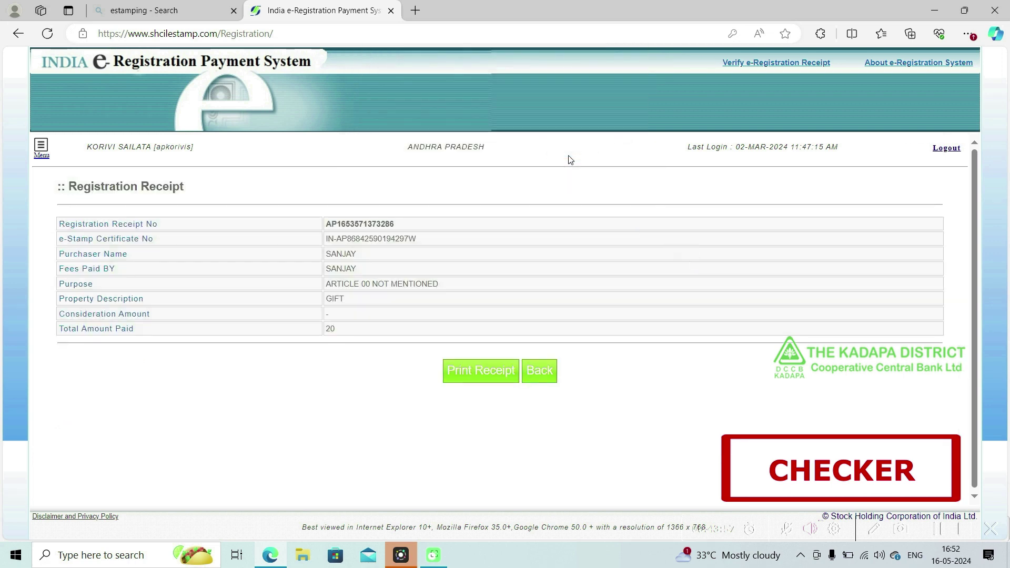
- Print the accepted registration receipt on the Brother Universal Printer
left_click(485, 373)
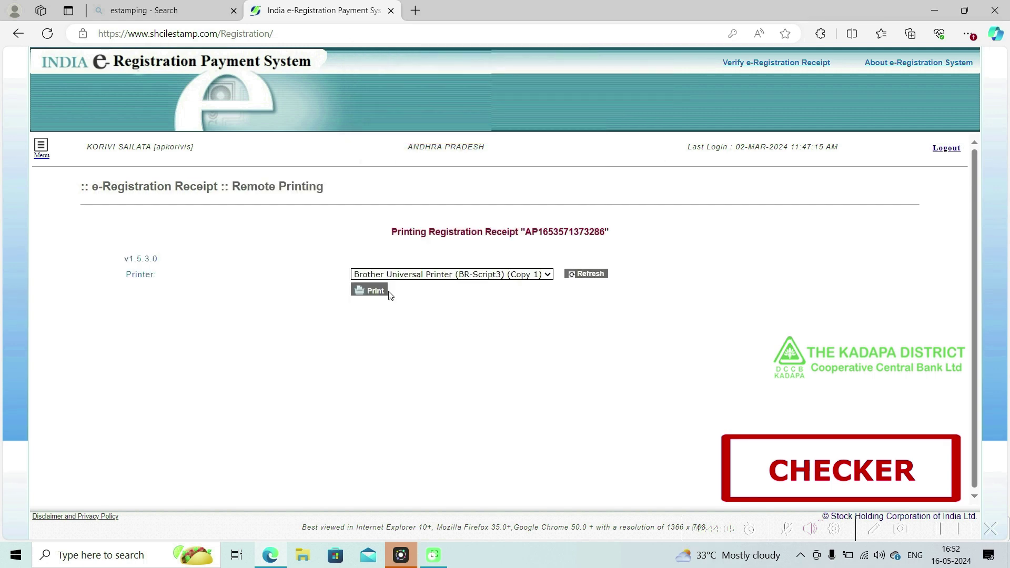
left_click(378, 291)
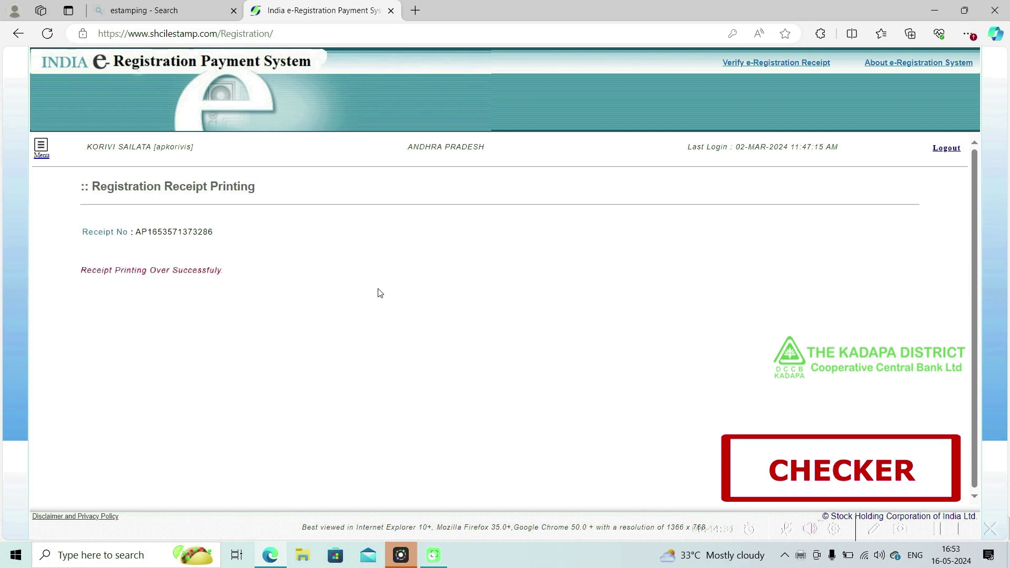